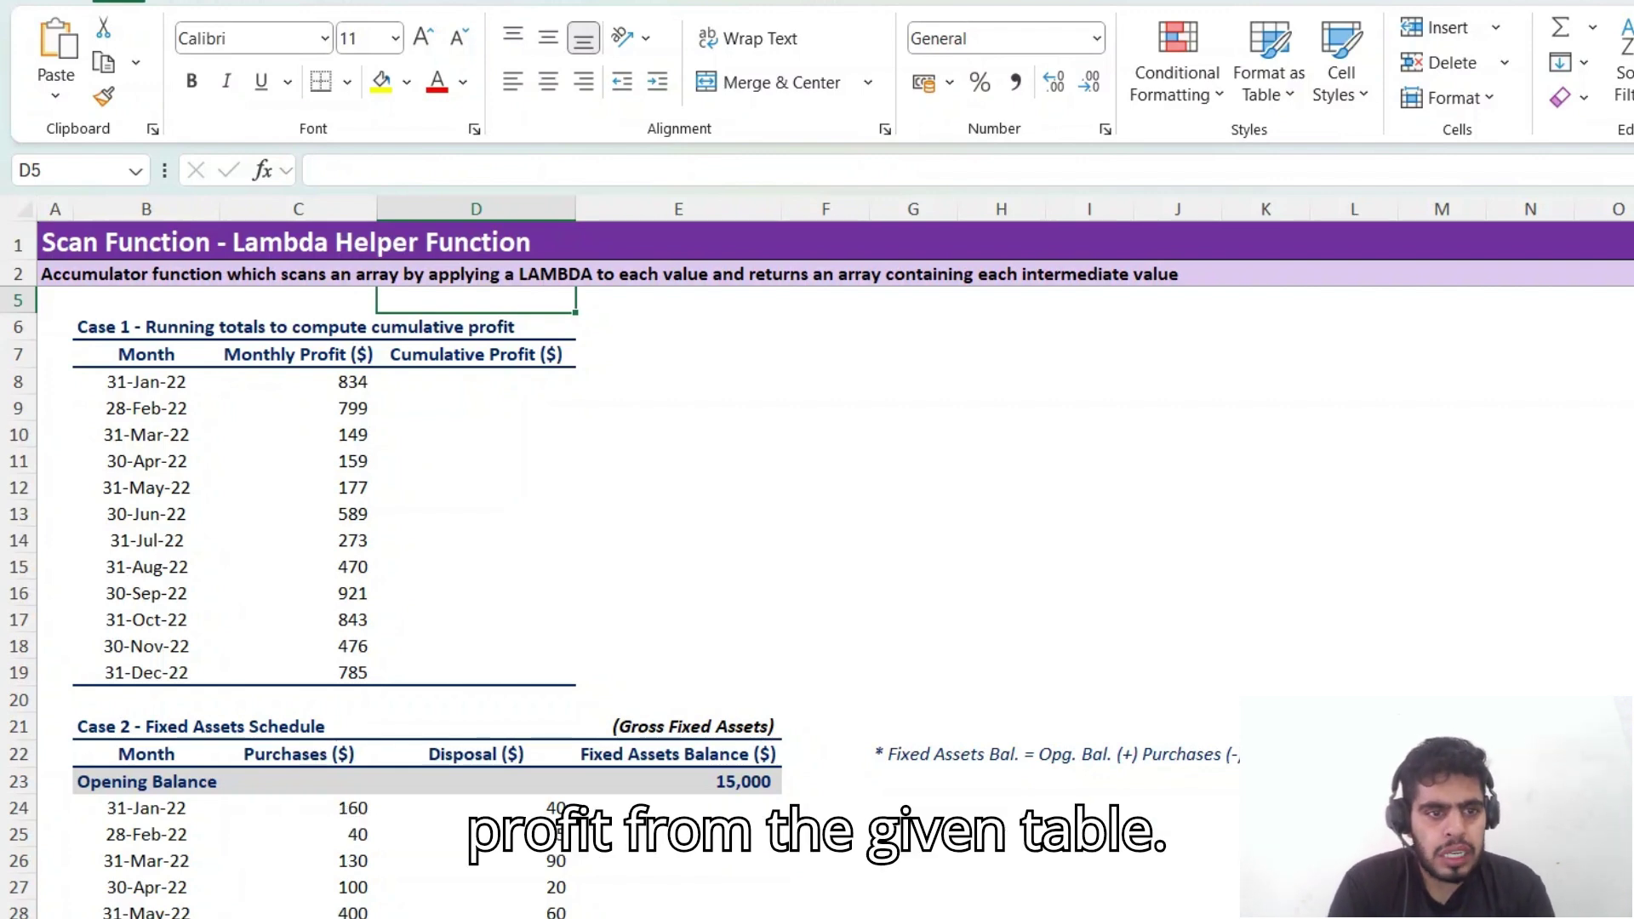
# Step: Enter the formula =C8 in cell D8 for January's cumulative profit
pyautogui.press('Down')
pyautogui.press('Down')
pyautogui.press('Down')
pyautogui.press('Down')
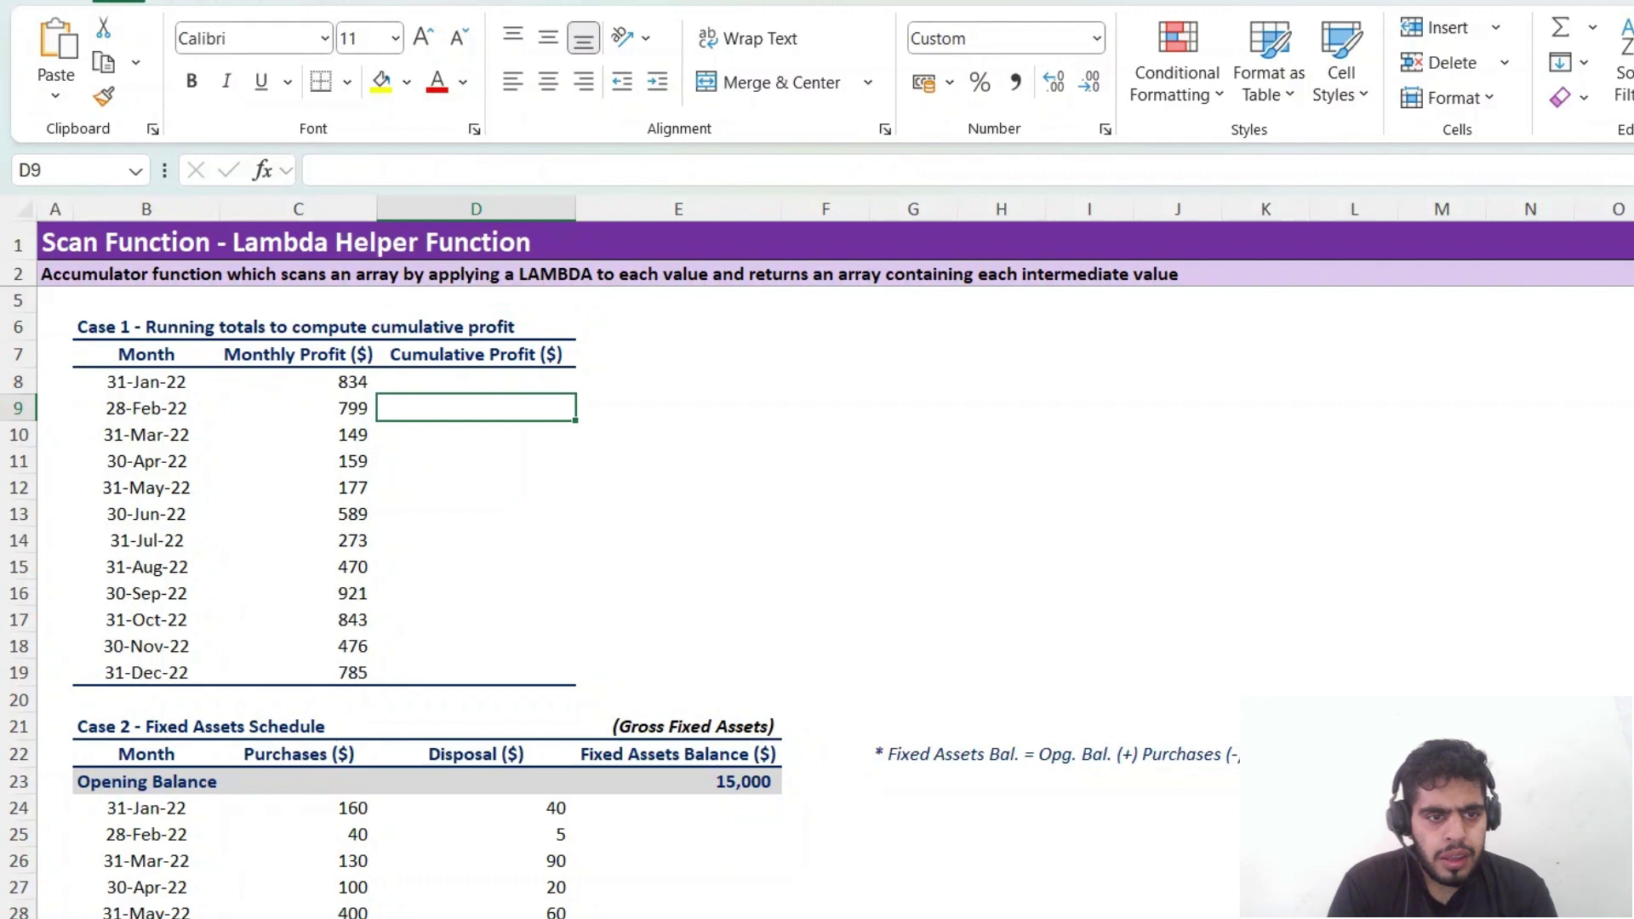
pyautogui.press('Up')
pyautogui.write('=')
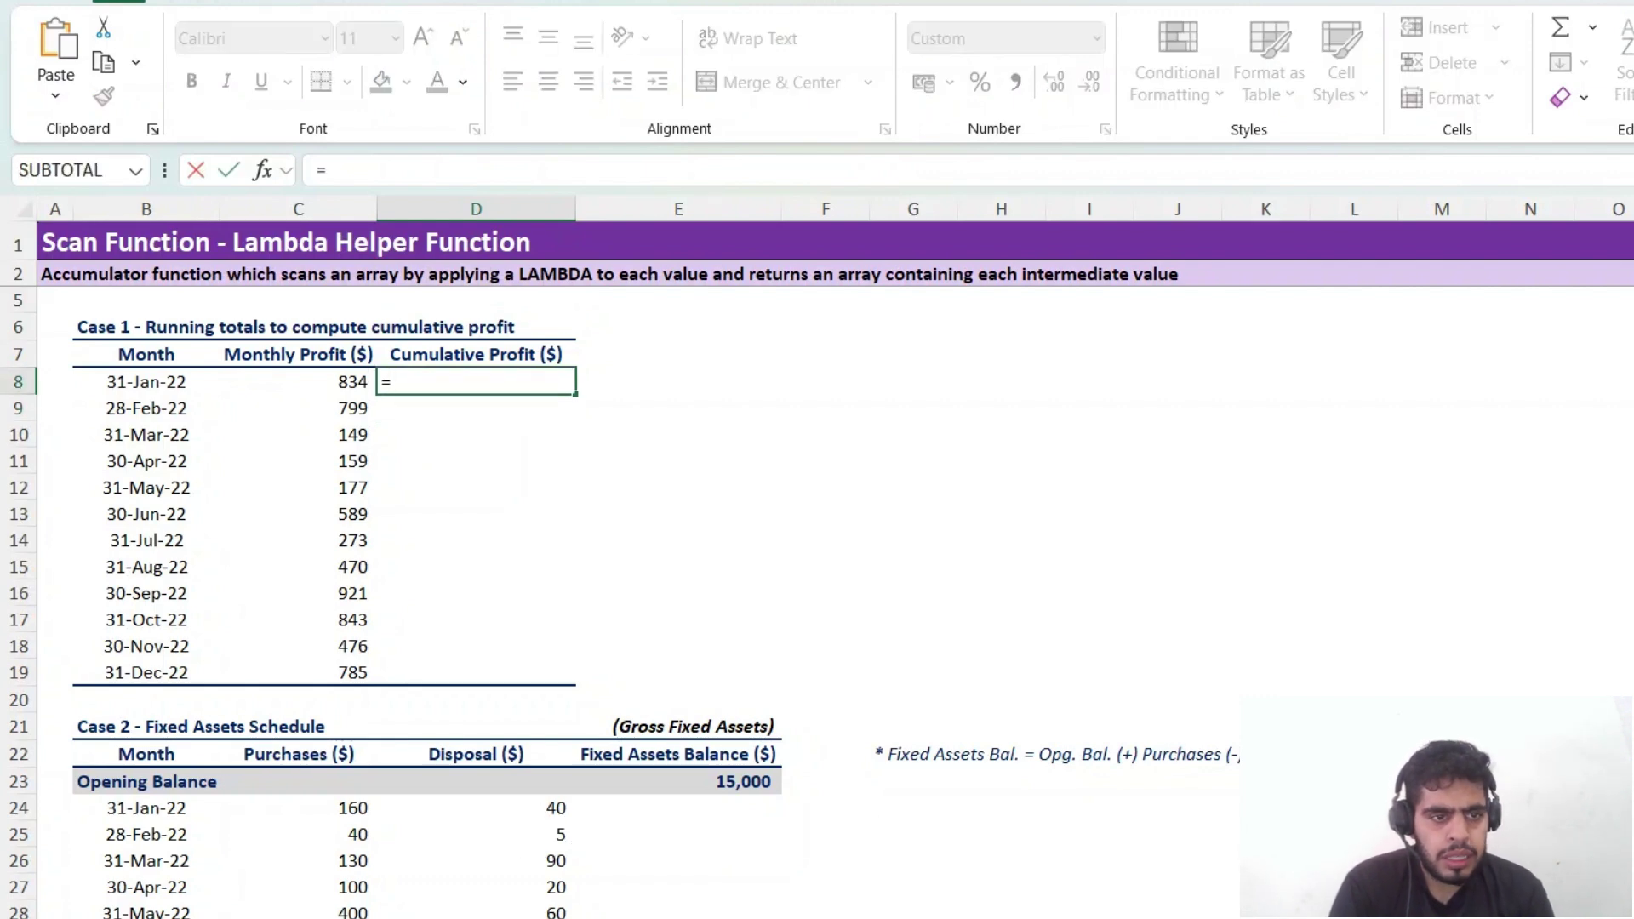
pyautogui.press('Left')
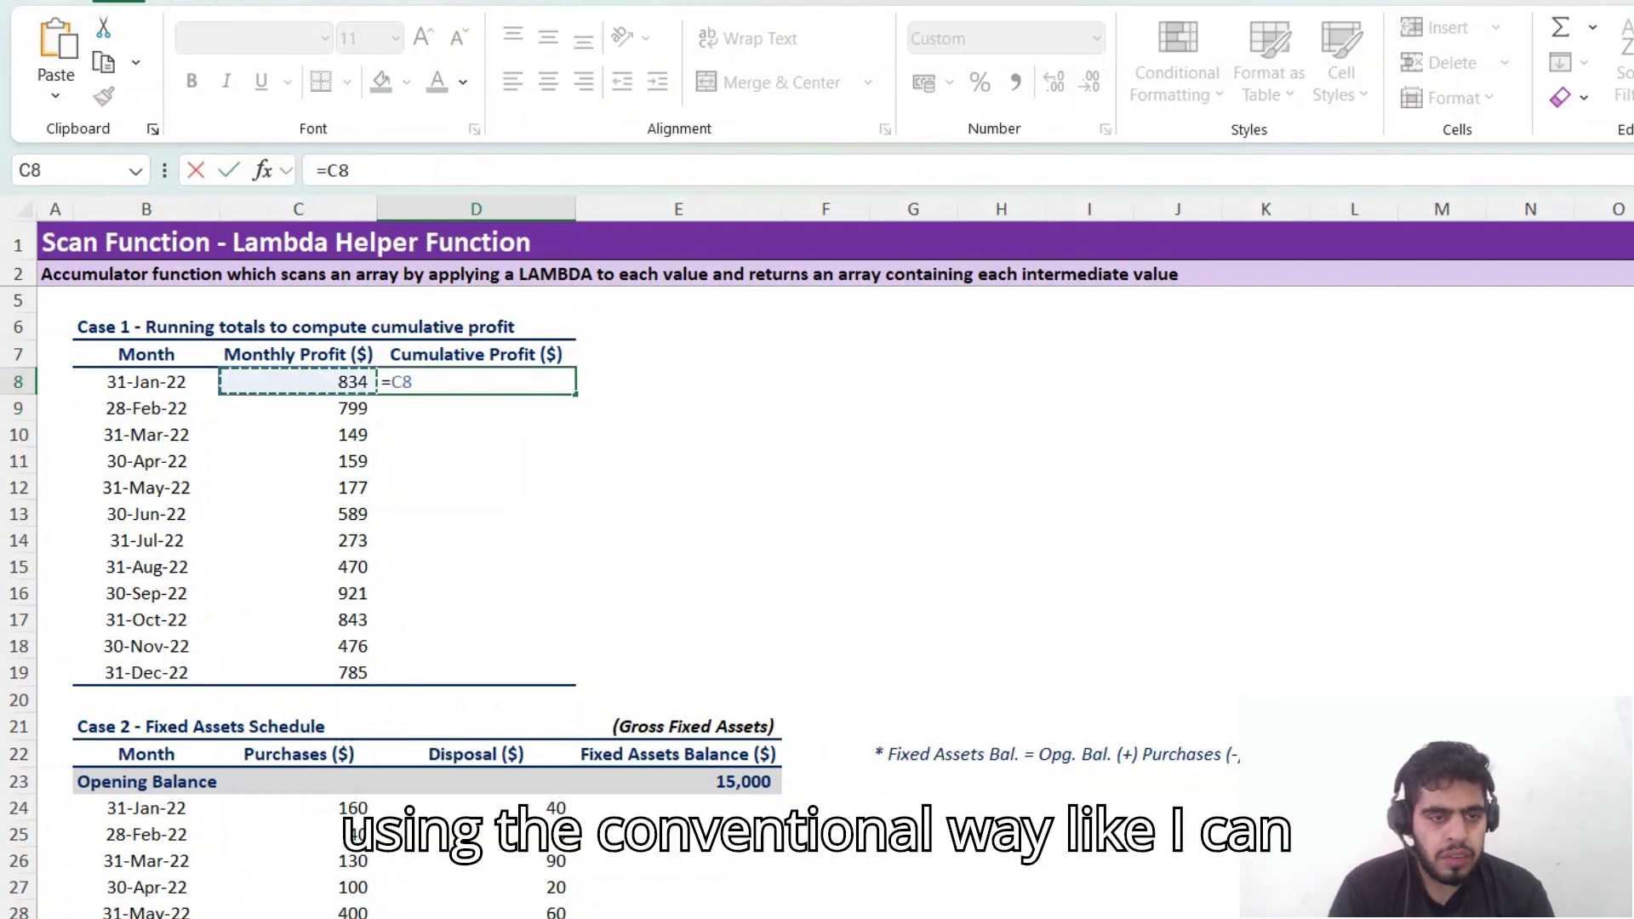
pyautogui.press('Return')
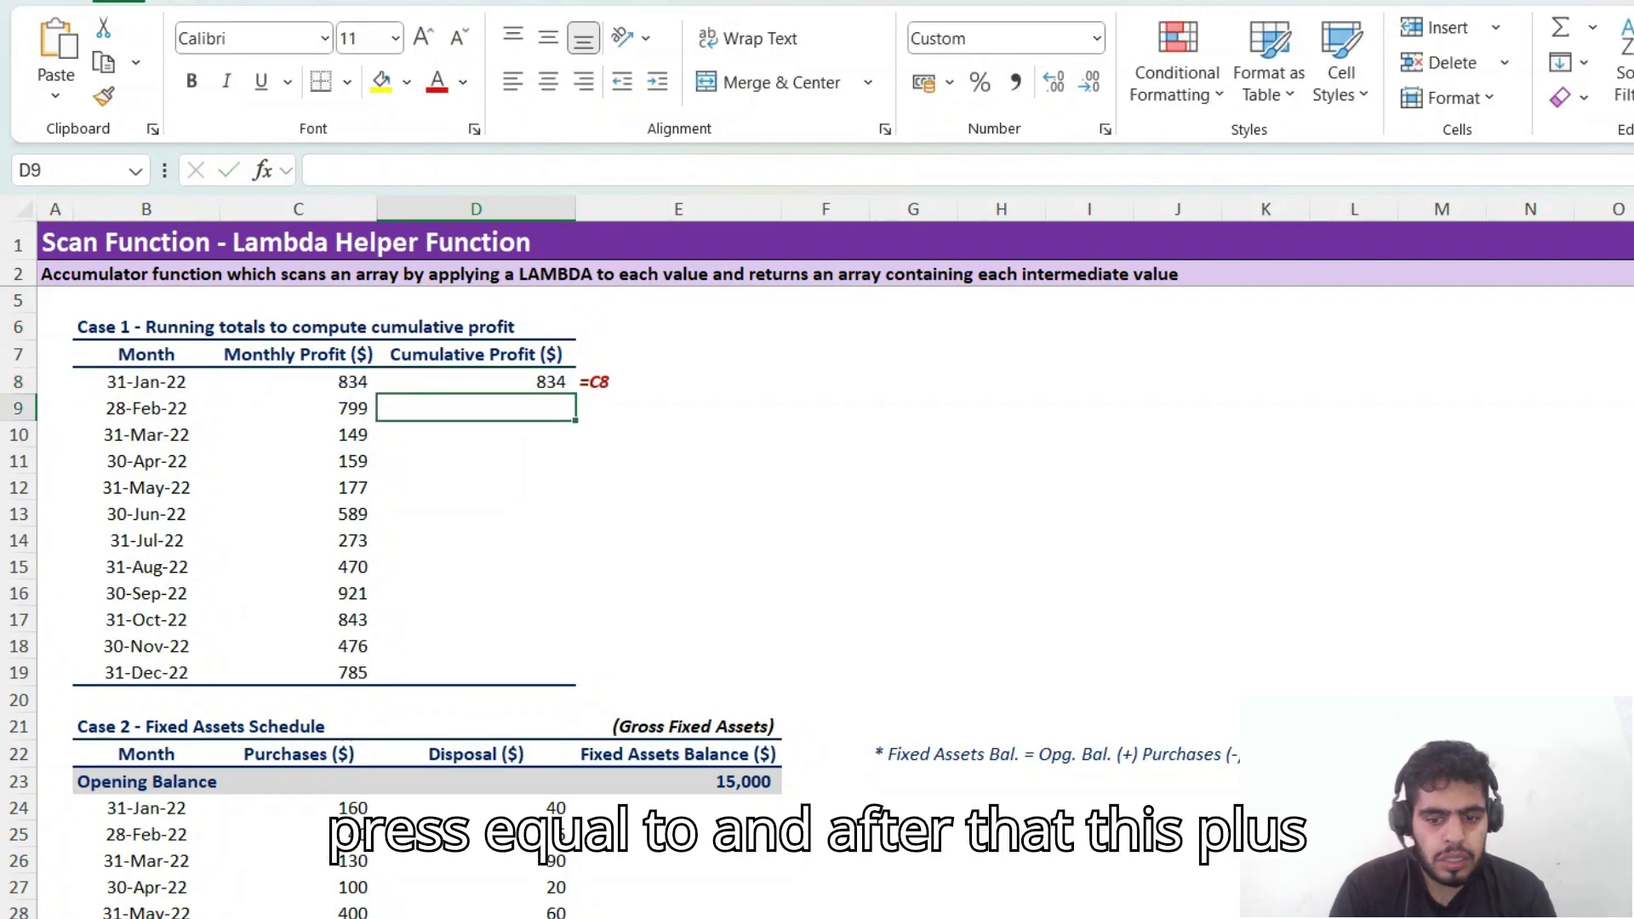
# Step: Enter the running-total formula =D8+C9 in cell D9
pyautogui.write('=')
pyautogui.press('Up')
pyautogui.write('+')
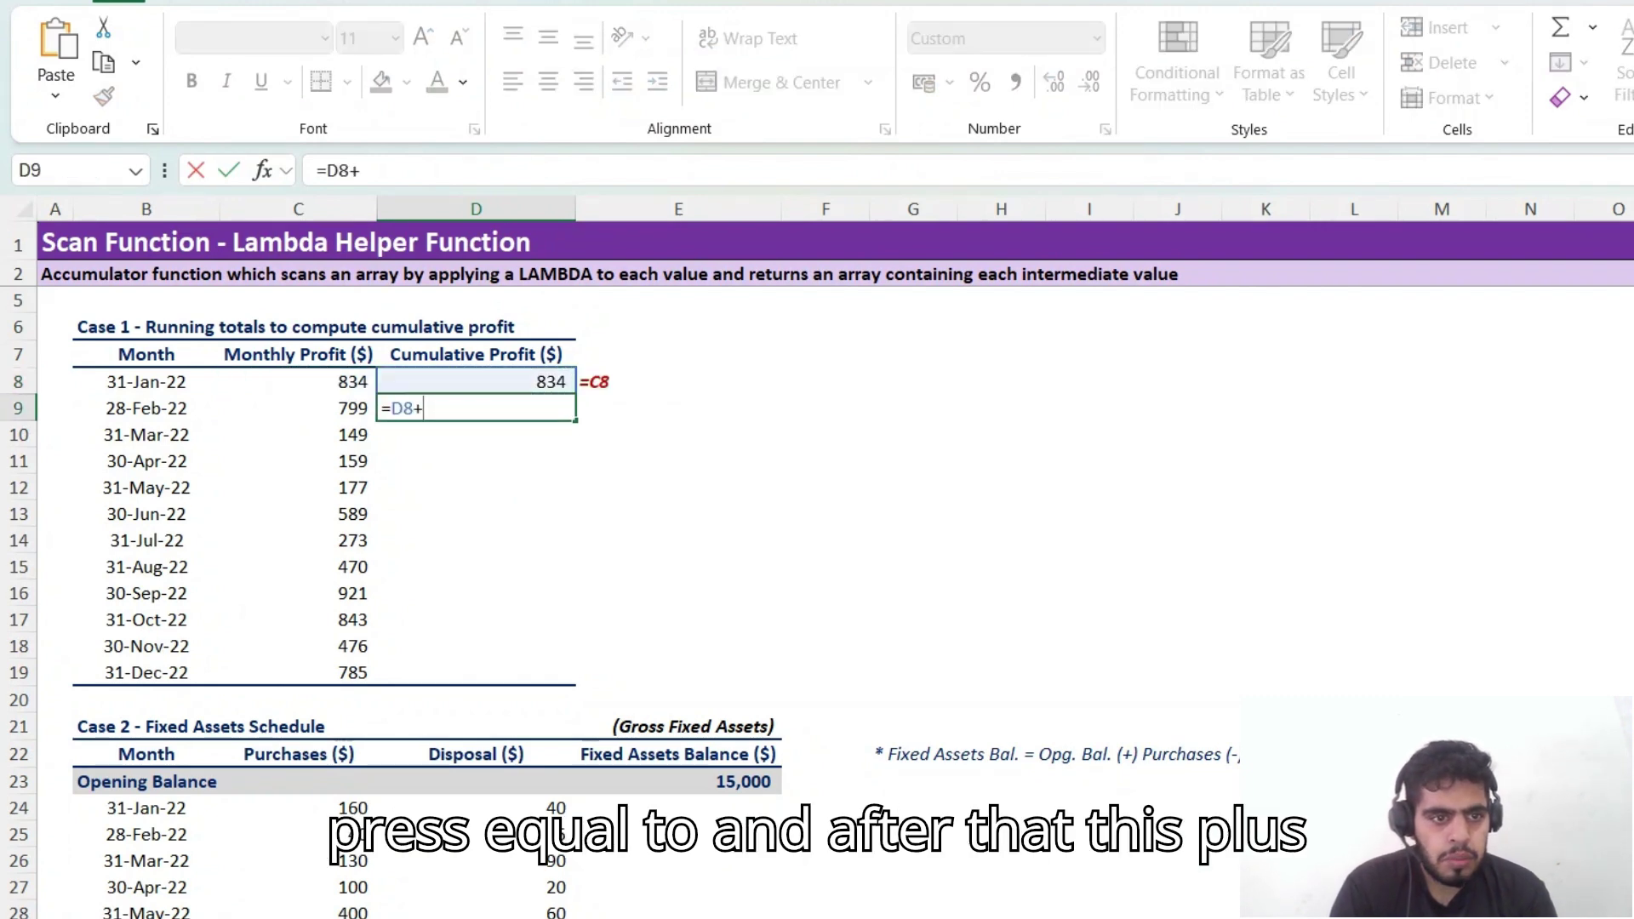
pyautogui.press('Left')
pyautogui.hotkey('ctrl', 'Return')
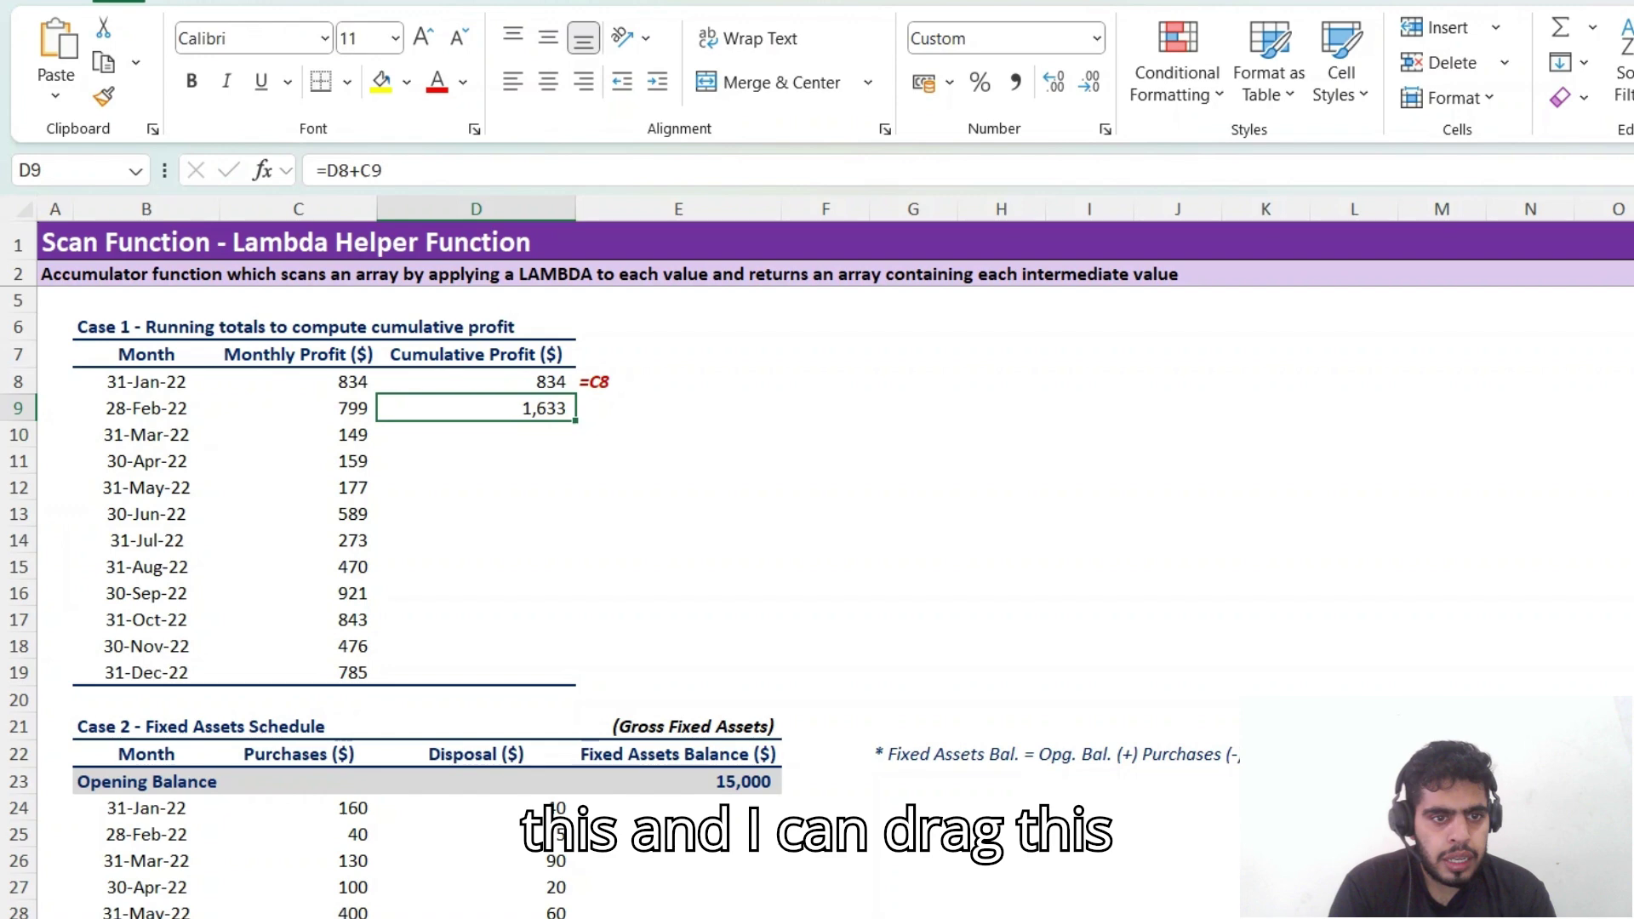
# Step: Fill the running-total formula from D9 down through D19
pyautogui.hotkey('shift', 'Down')
pyautogui.hotkey('shift', 'Down')
pyautogui.hotkey('shift', 'Down')
pyautogui.hotkey('shift', 'Down')
pyautogui.hotkey('shift', 'Down')
pyautogui.hotkey('shift', 'Down')
pyautogui.hotkey('shift', 'Down')
pyautogui.hotkey('shift', 'Down')
pyautogui.hotkey('shift', 'Down')
pyautogui.hotkey('shift', 'Down')
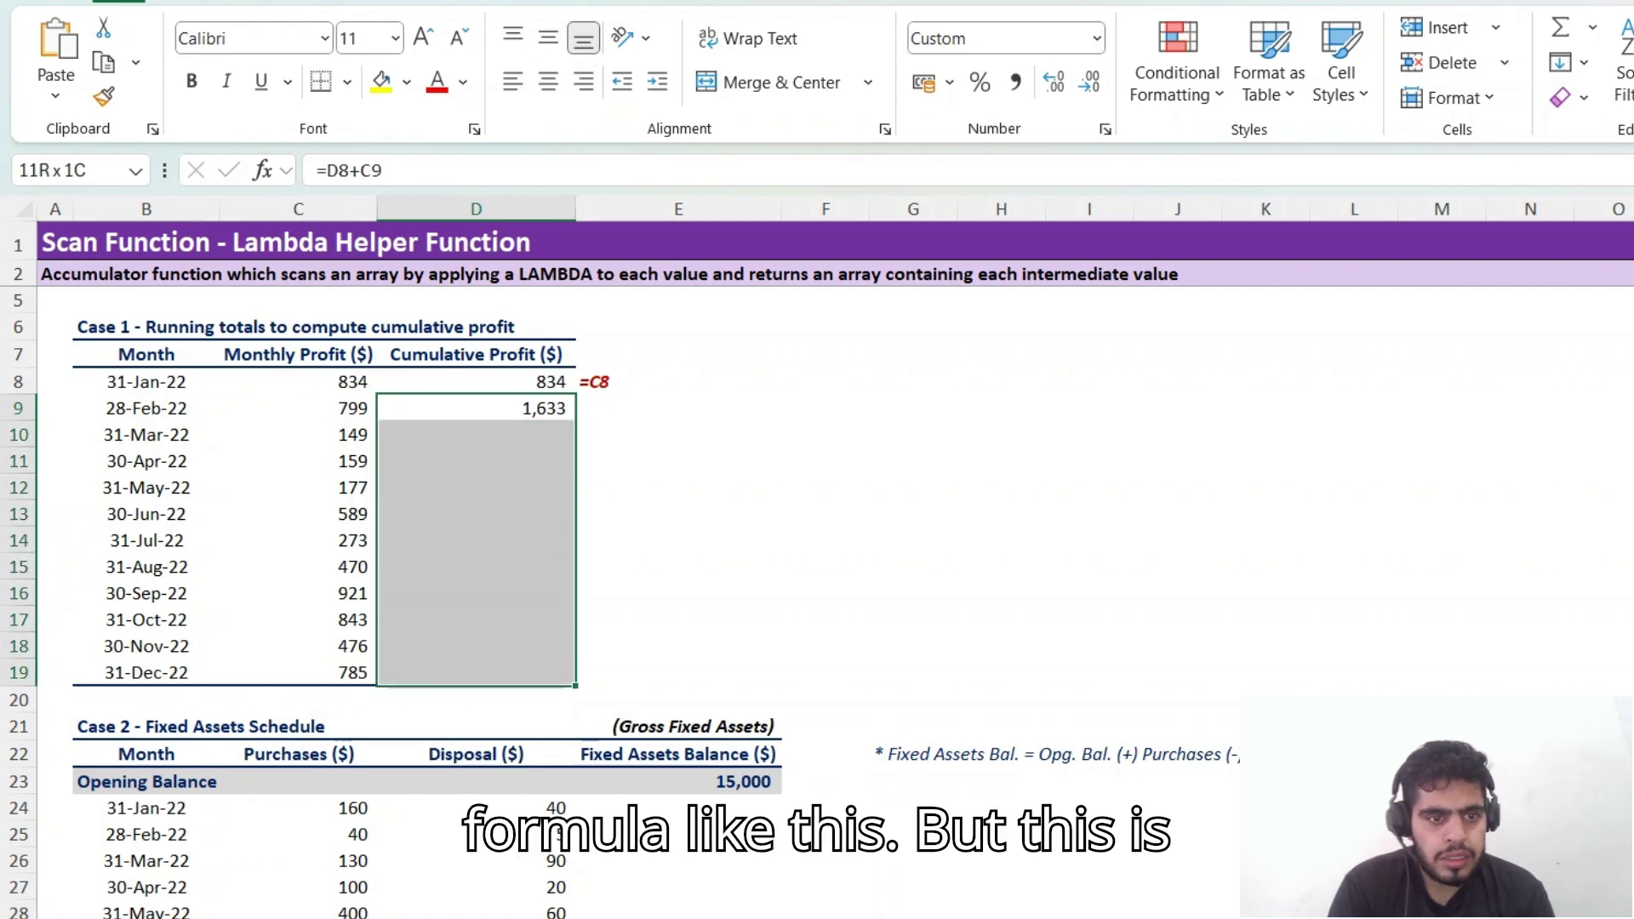
pyautogui.hotkey('ctrl', 'd')
# Step: Clear the conventional running-total formulas from the Cumulative Profit cells D8:D19
pyautogui.press('Up')
pyautogui.press('Up')
pyautogui.press('Down')
pyautogui.press('Delete')
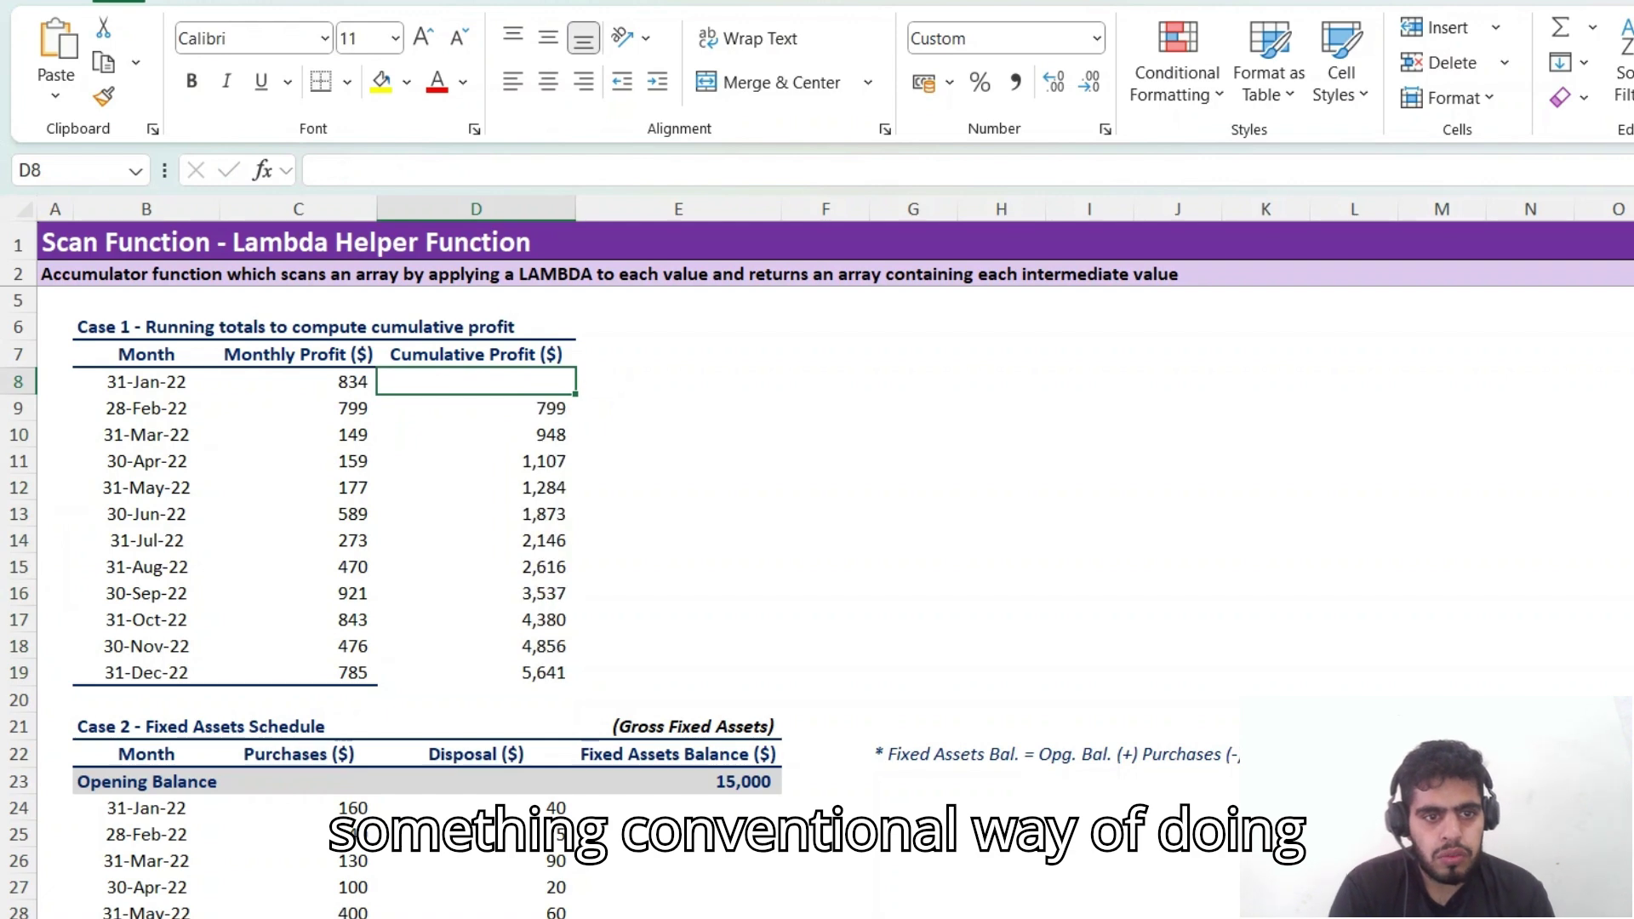
pyautogui.press('Down')
pyautogui.hotkey('ctrl', 'shift', 'Down')
pyautogui.press('Delete')
pyautogui.press('Up')
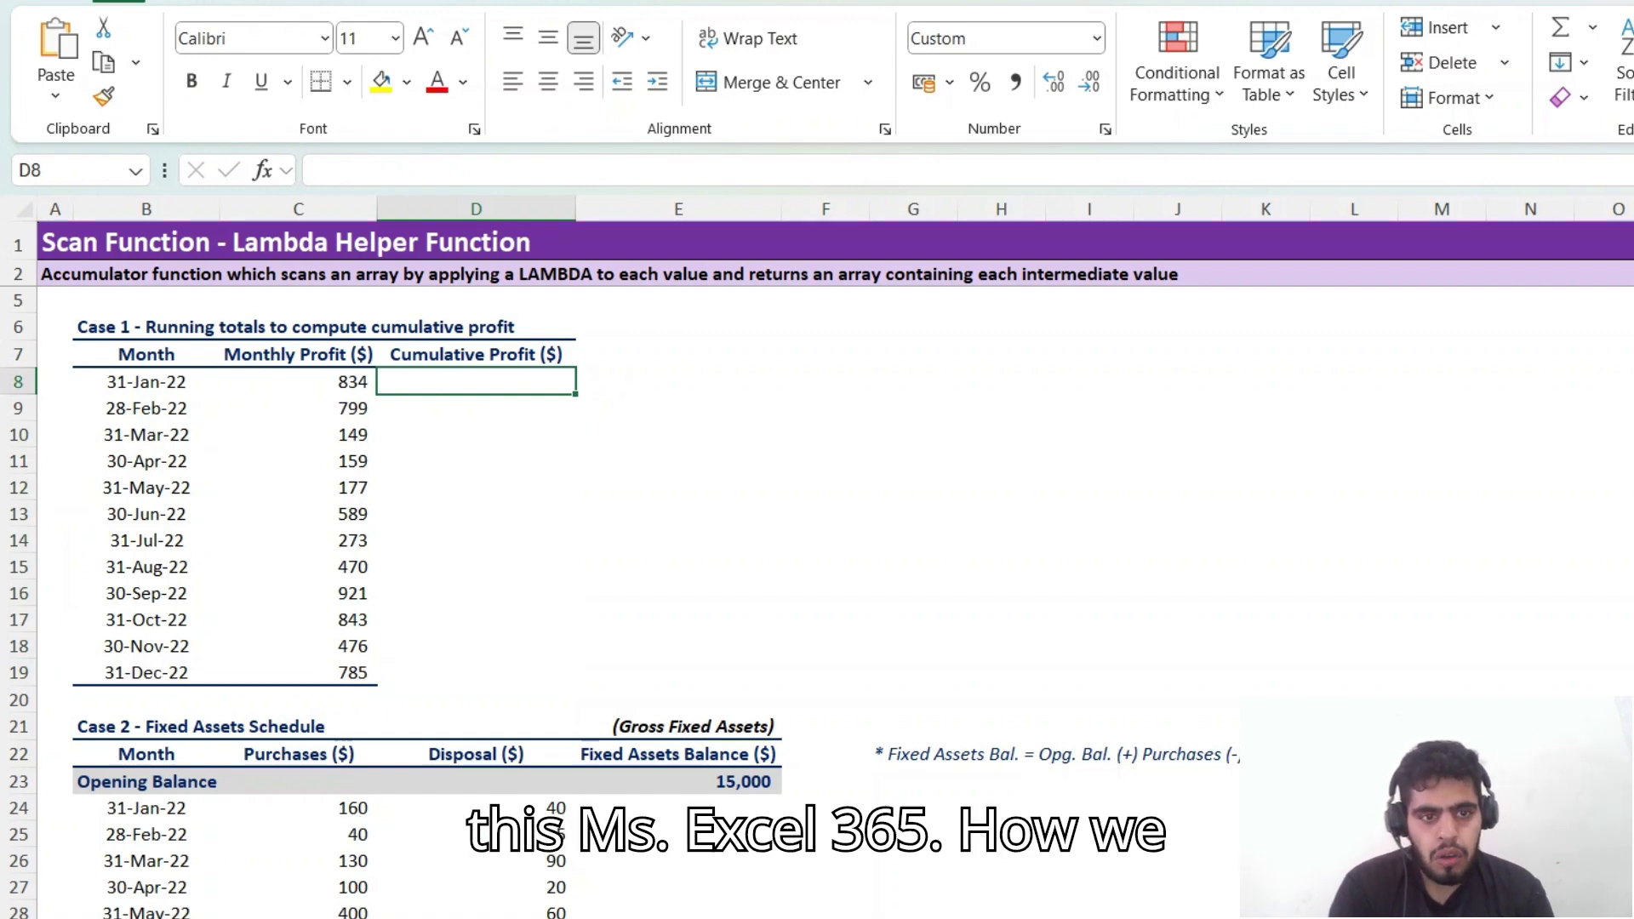
# Step: Begin a SCAN formula in D8 with initial value 0 and the monthly profits C8:C19 as the array
pyautogui.write('=sca')
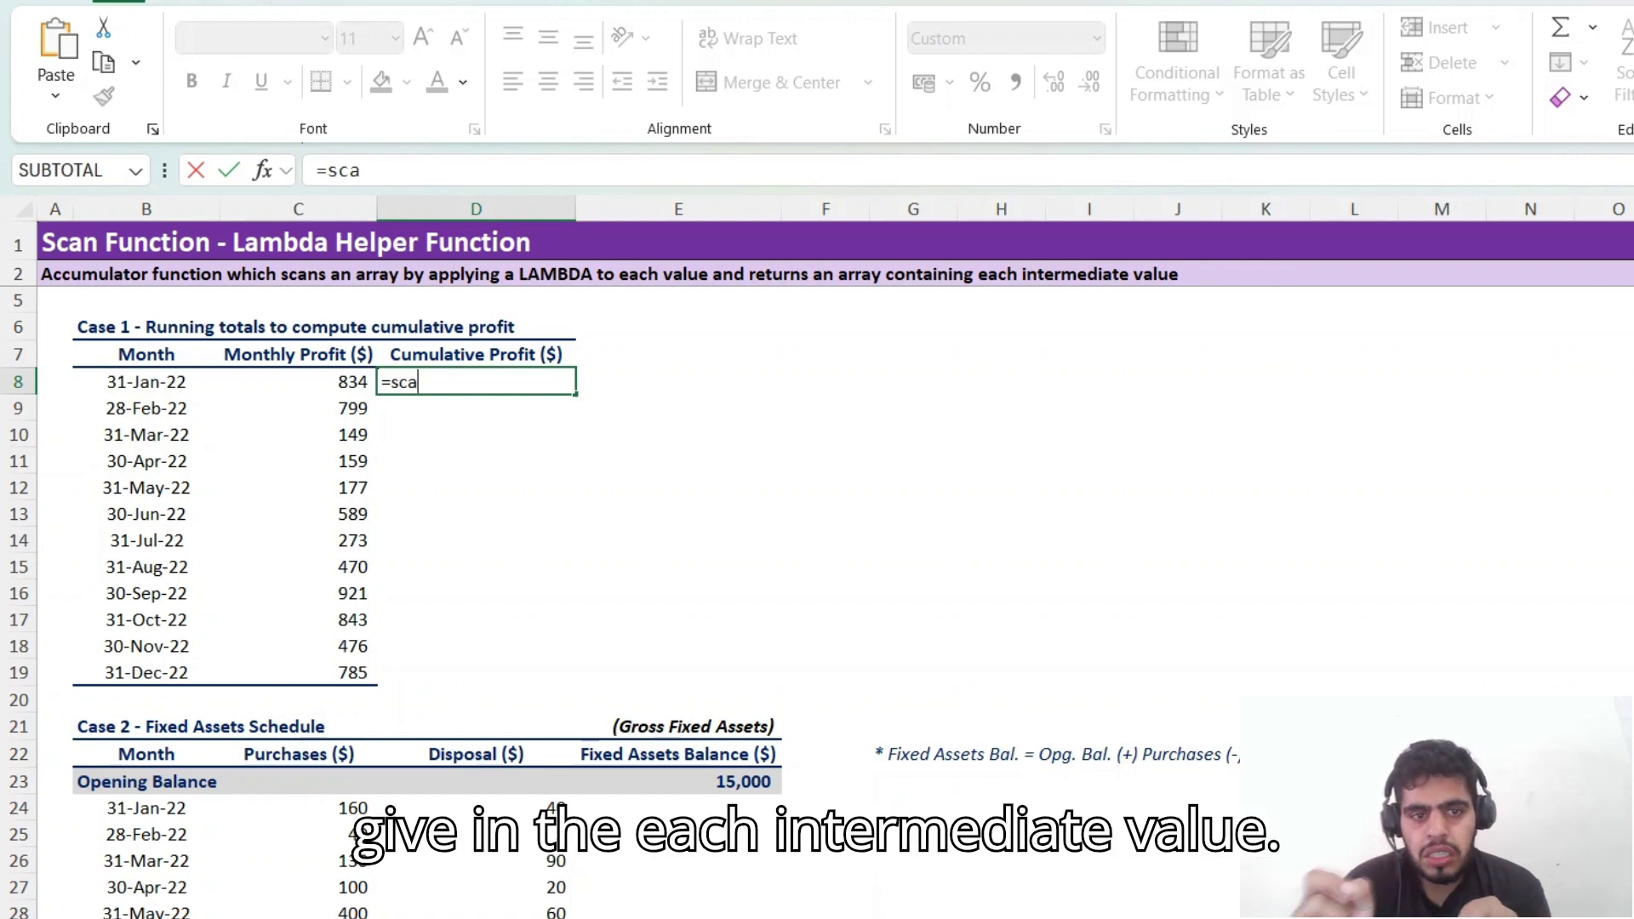
pyautogui.press('Tab')
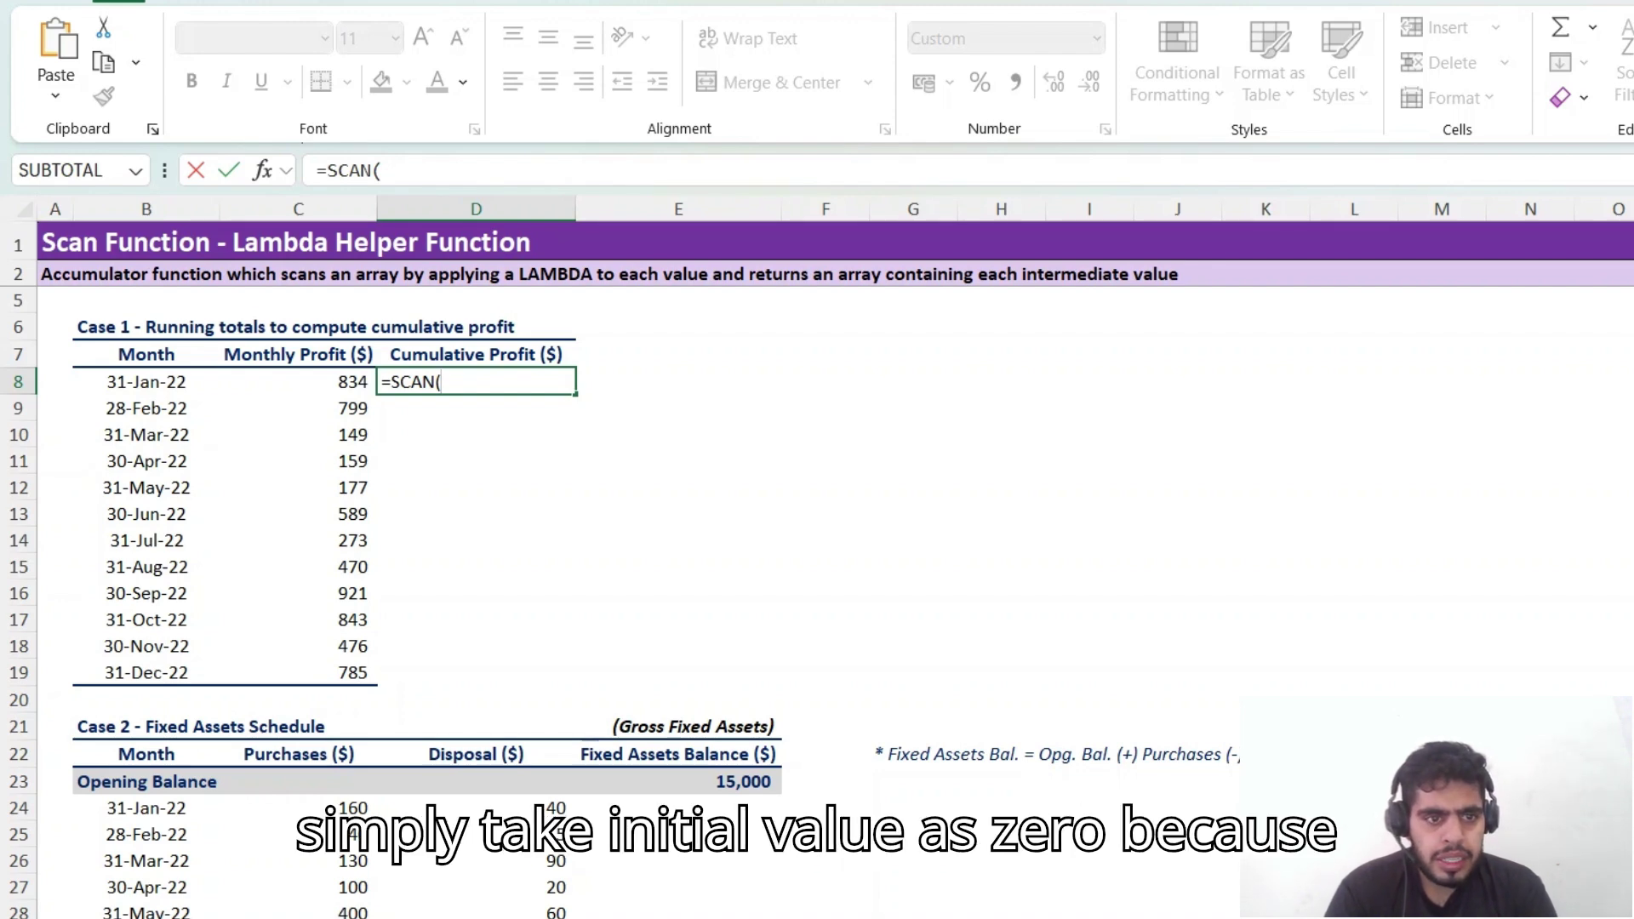
pyautogui.write('0')
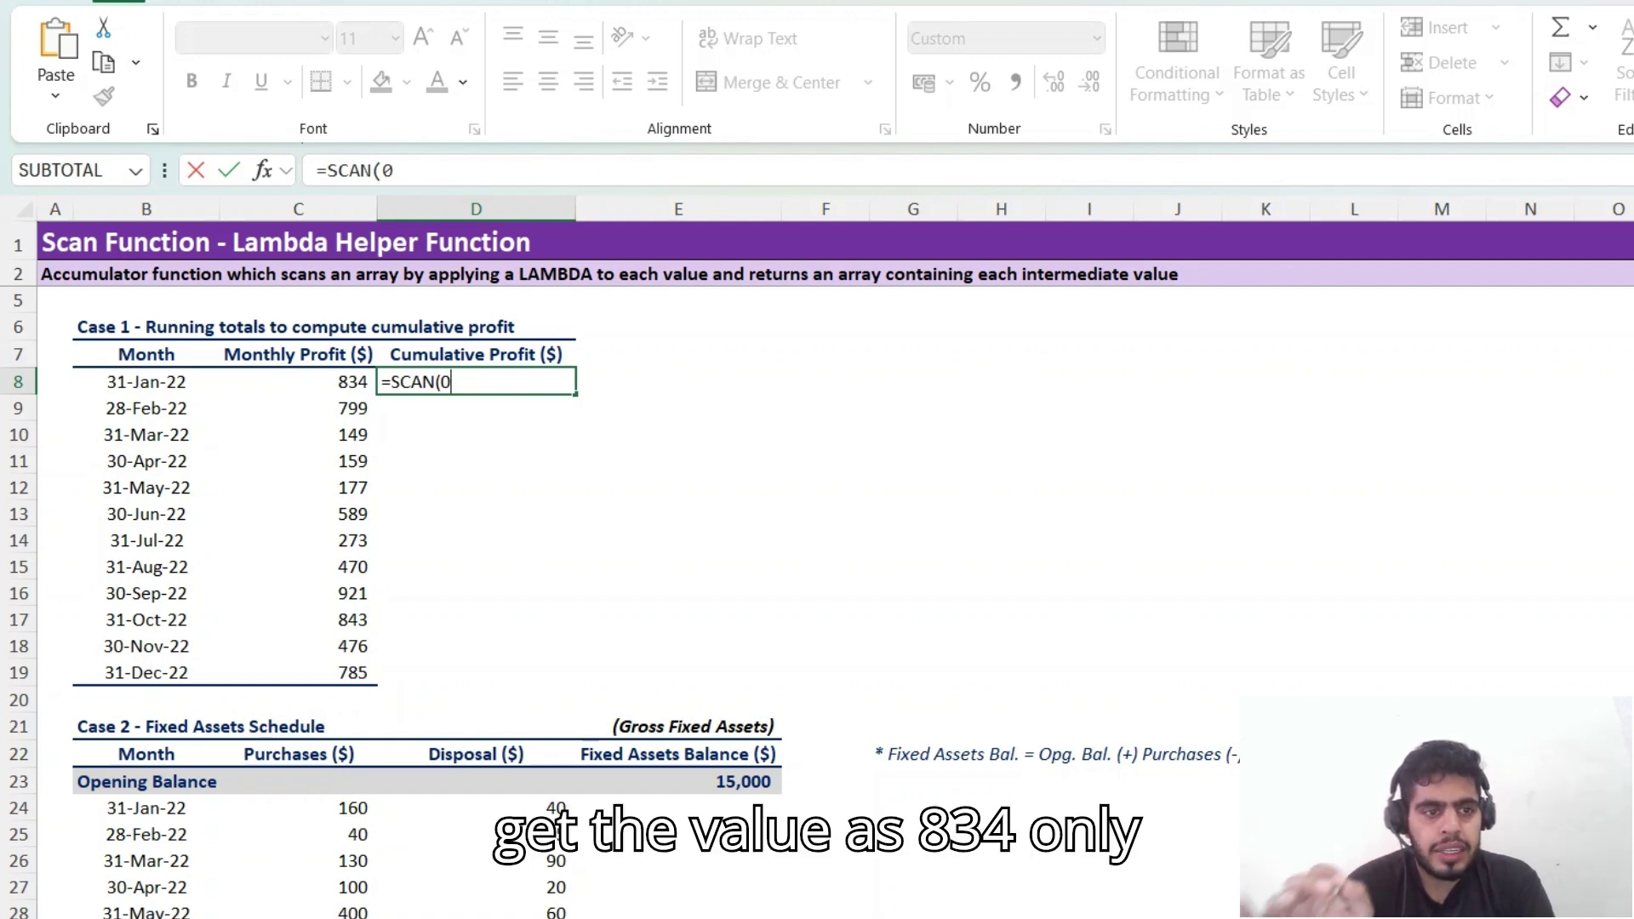
pyautogui.write(',')
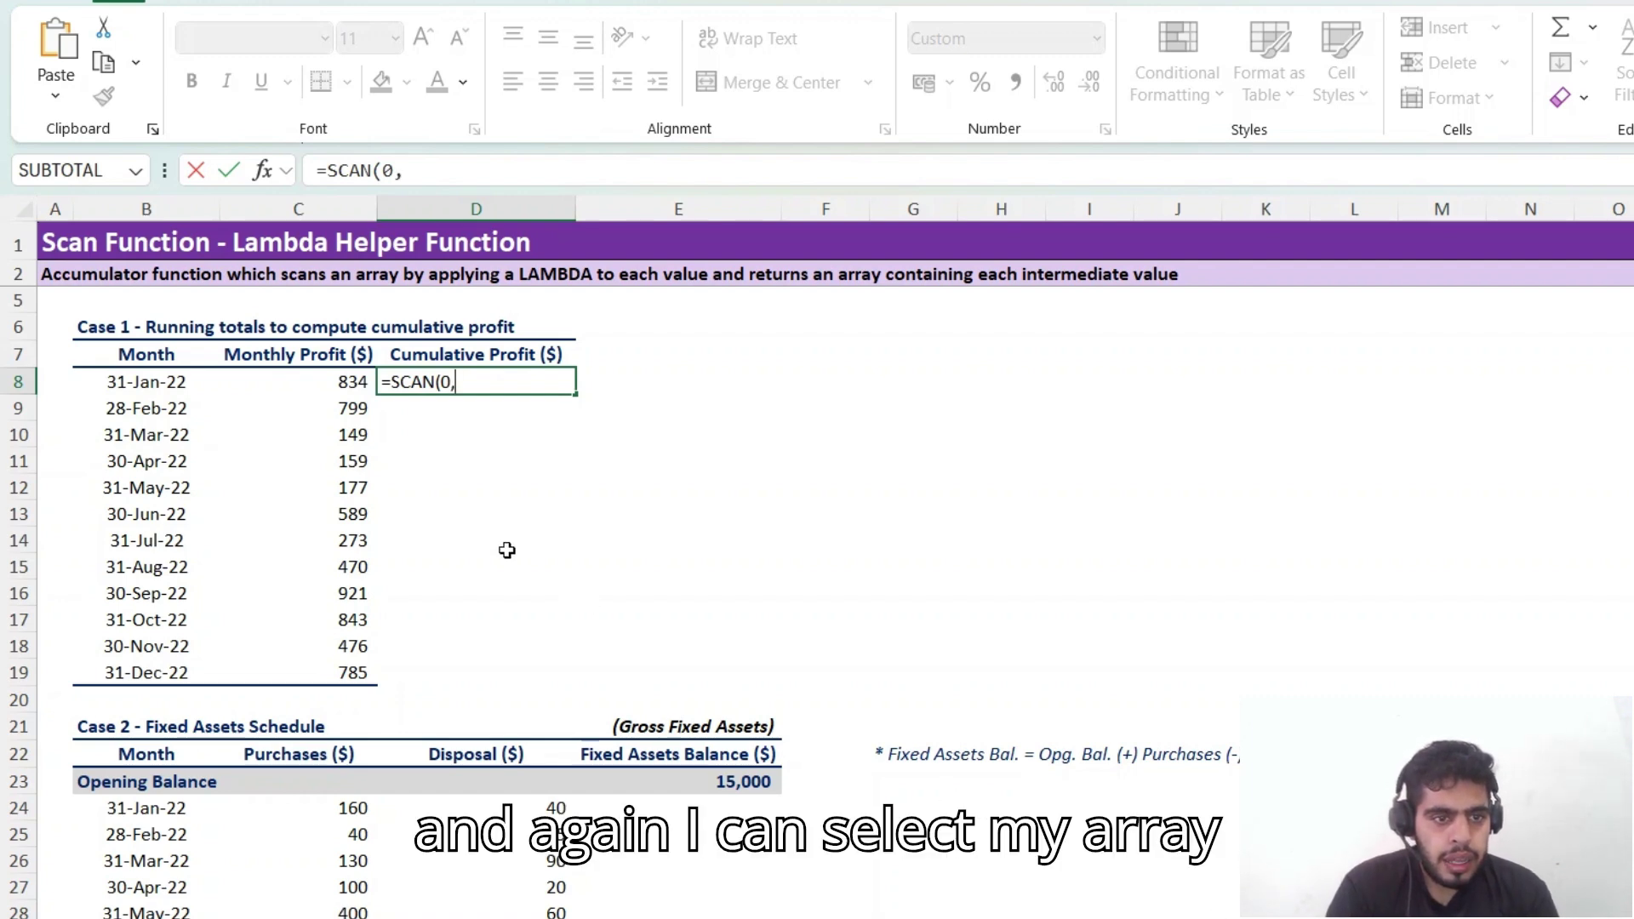
pyautogui.click(348, 379)
pyautogui.hotkey('ctrl', 'shift', 'Down')
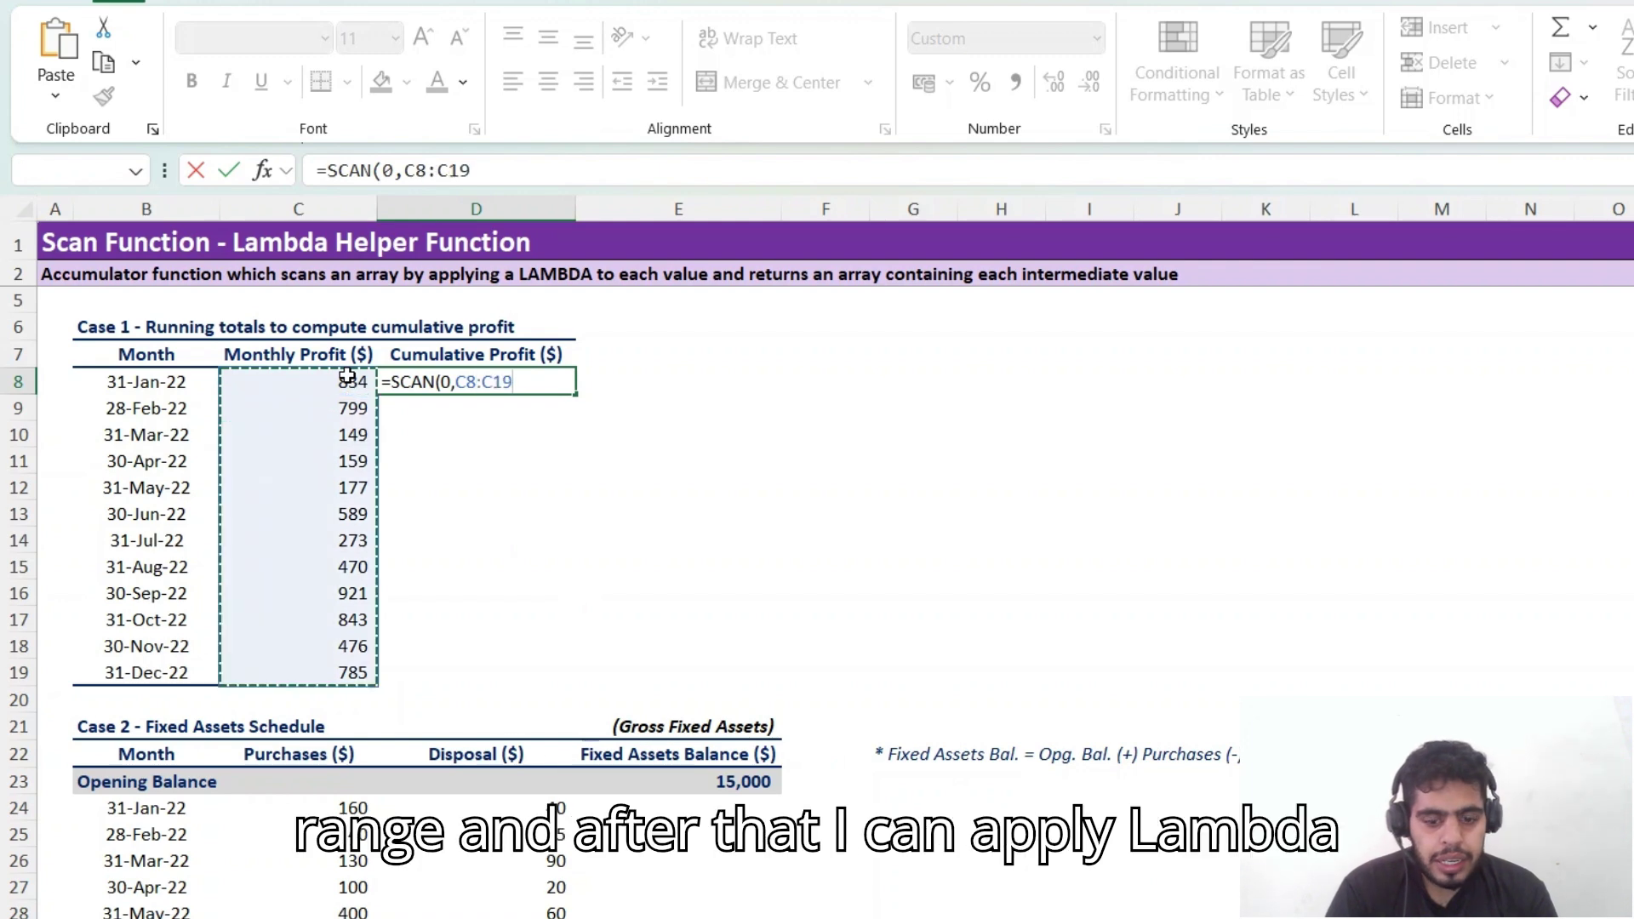
# Step: Complete the SCAN formula in D8 with LAMBDA(a,b,a+b) as its function and commit it
pyautogui.write(',lam')
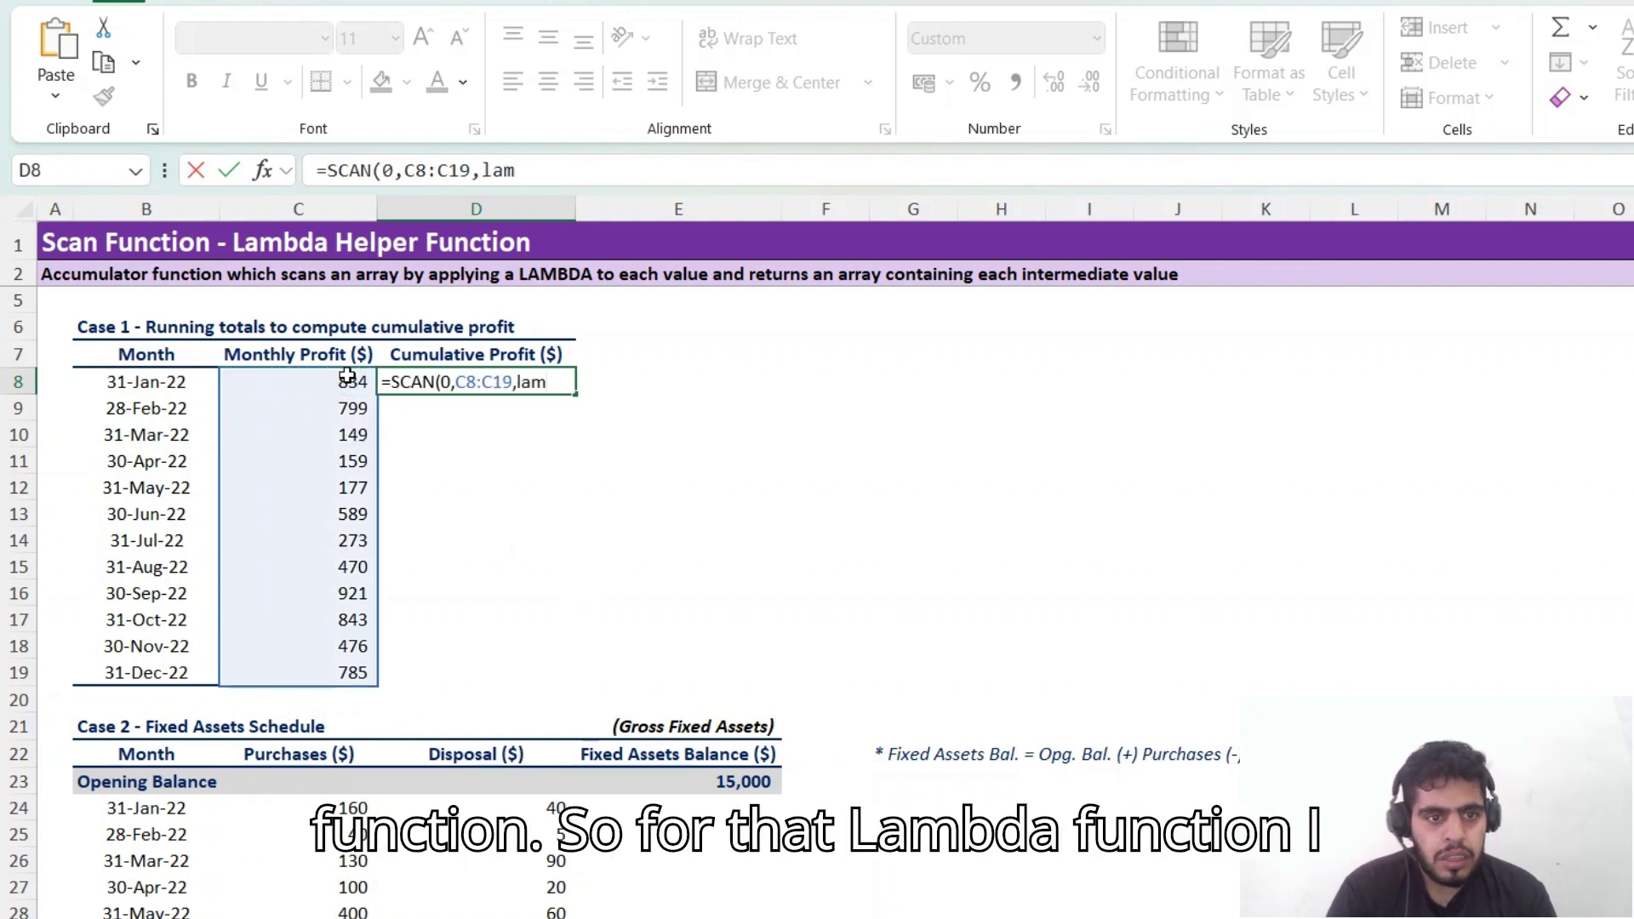
pyautogui.press('Tab')
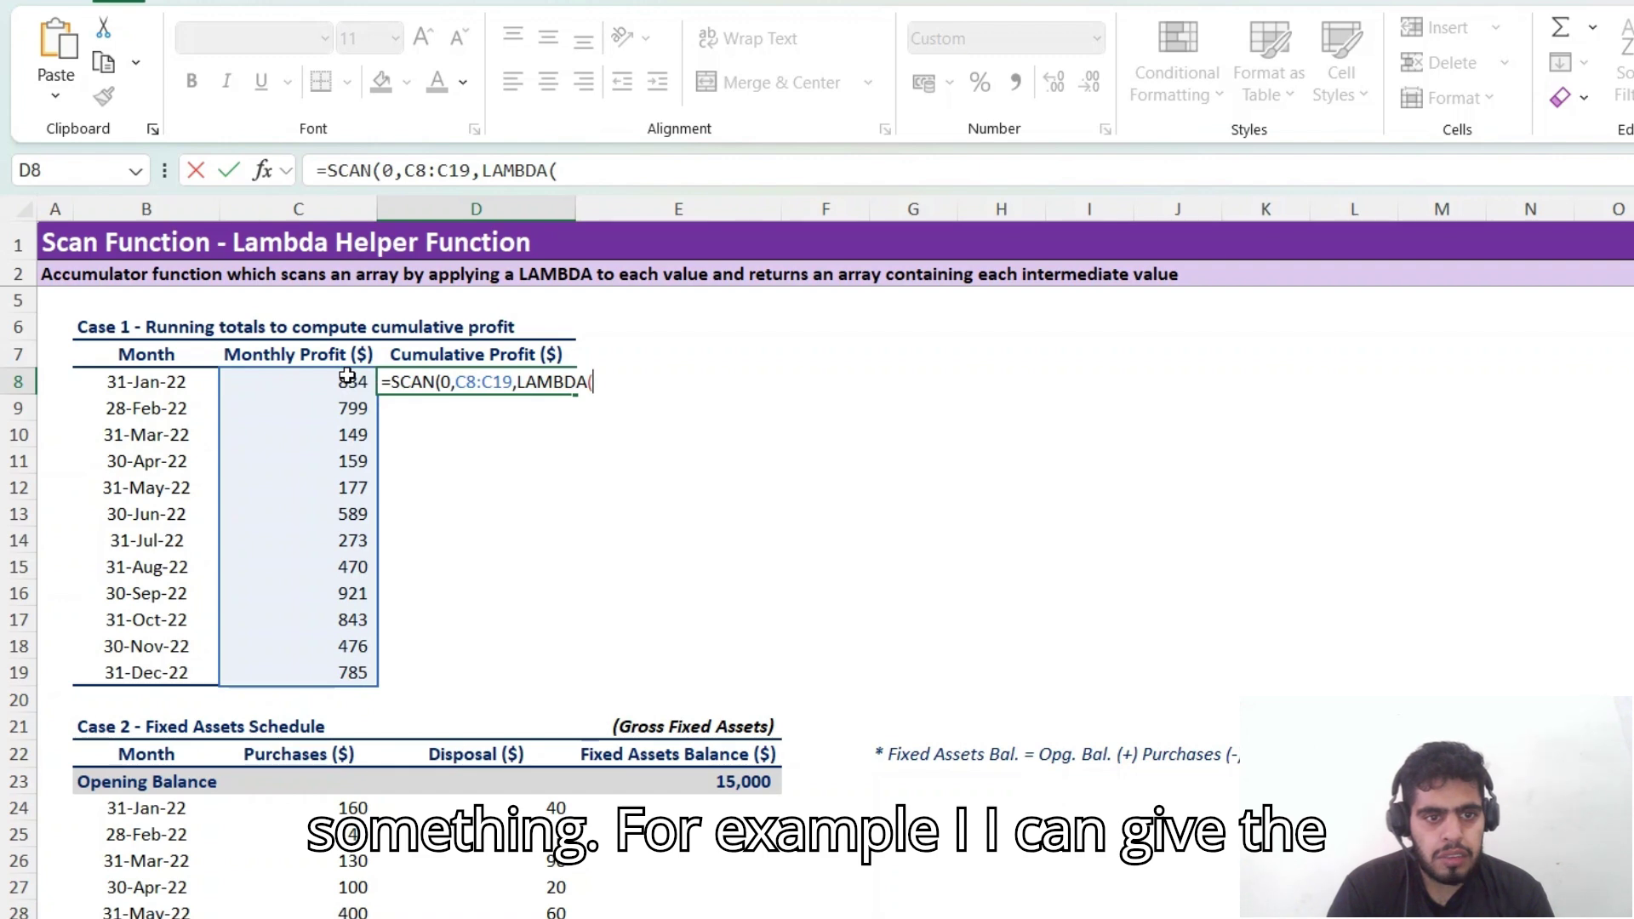
pyautogui.write('a,')
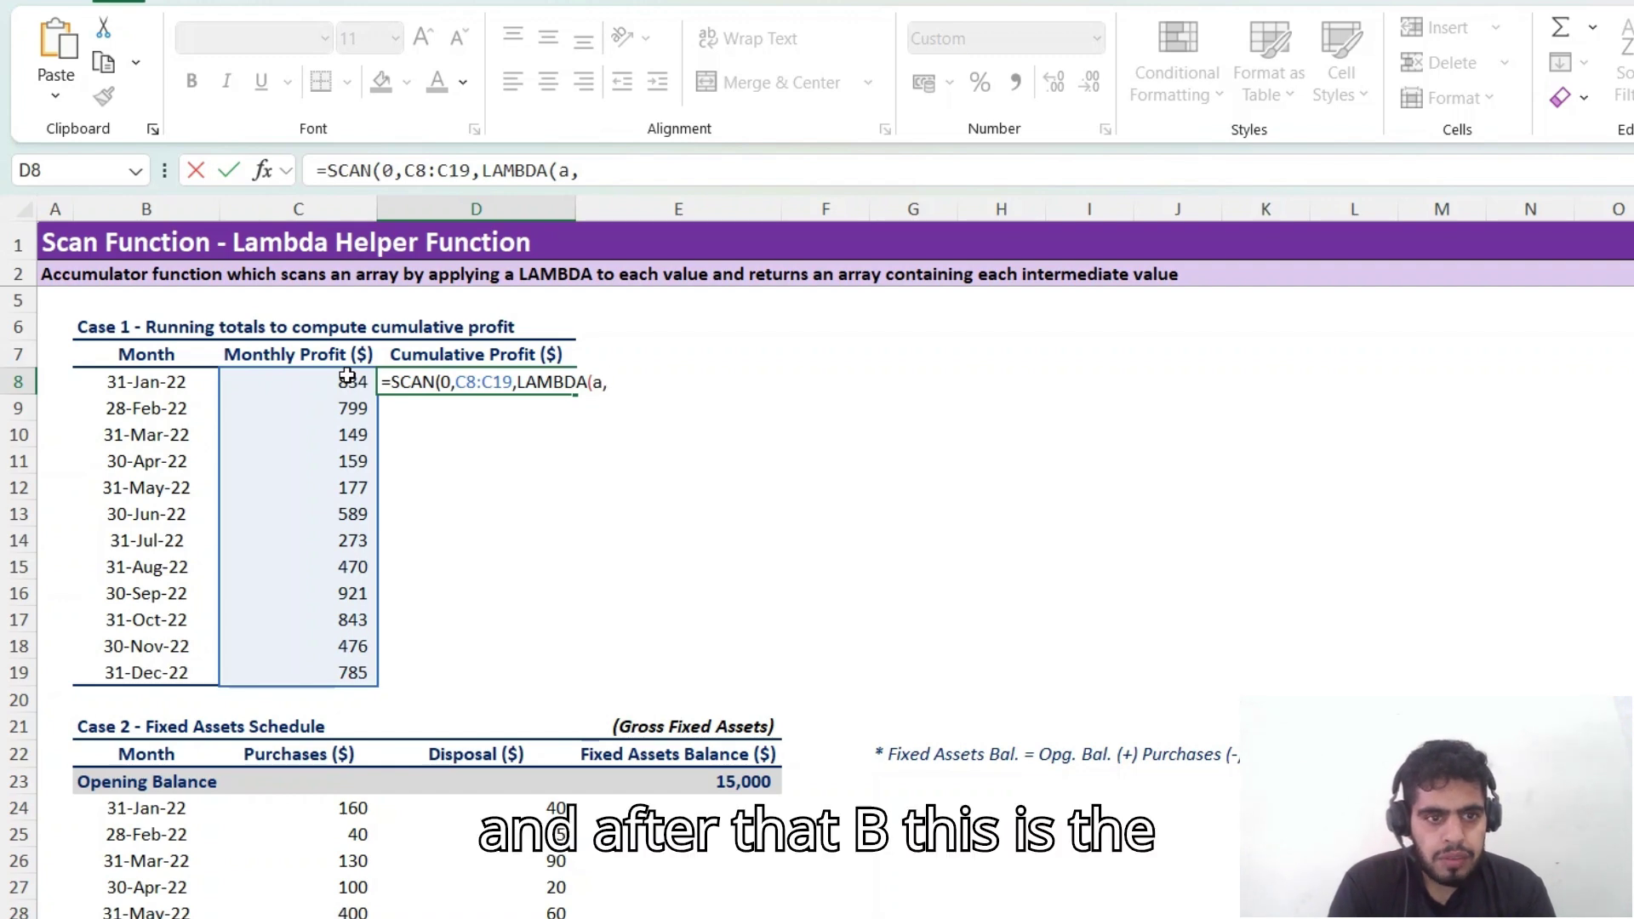
pyautogui.write('b')
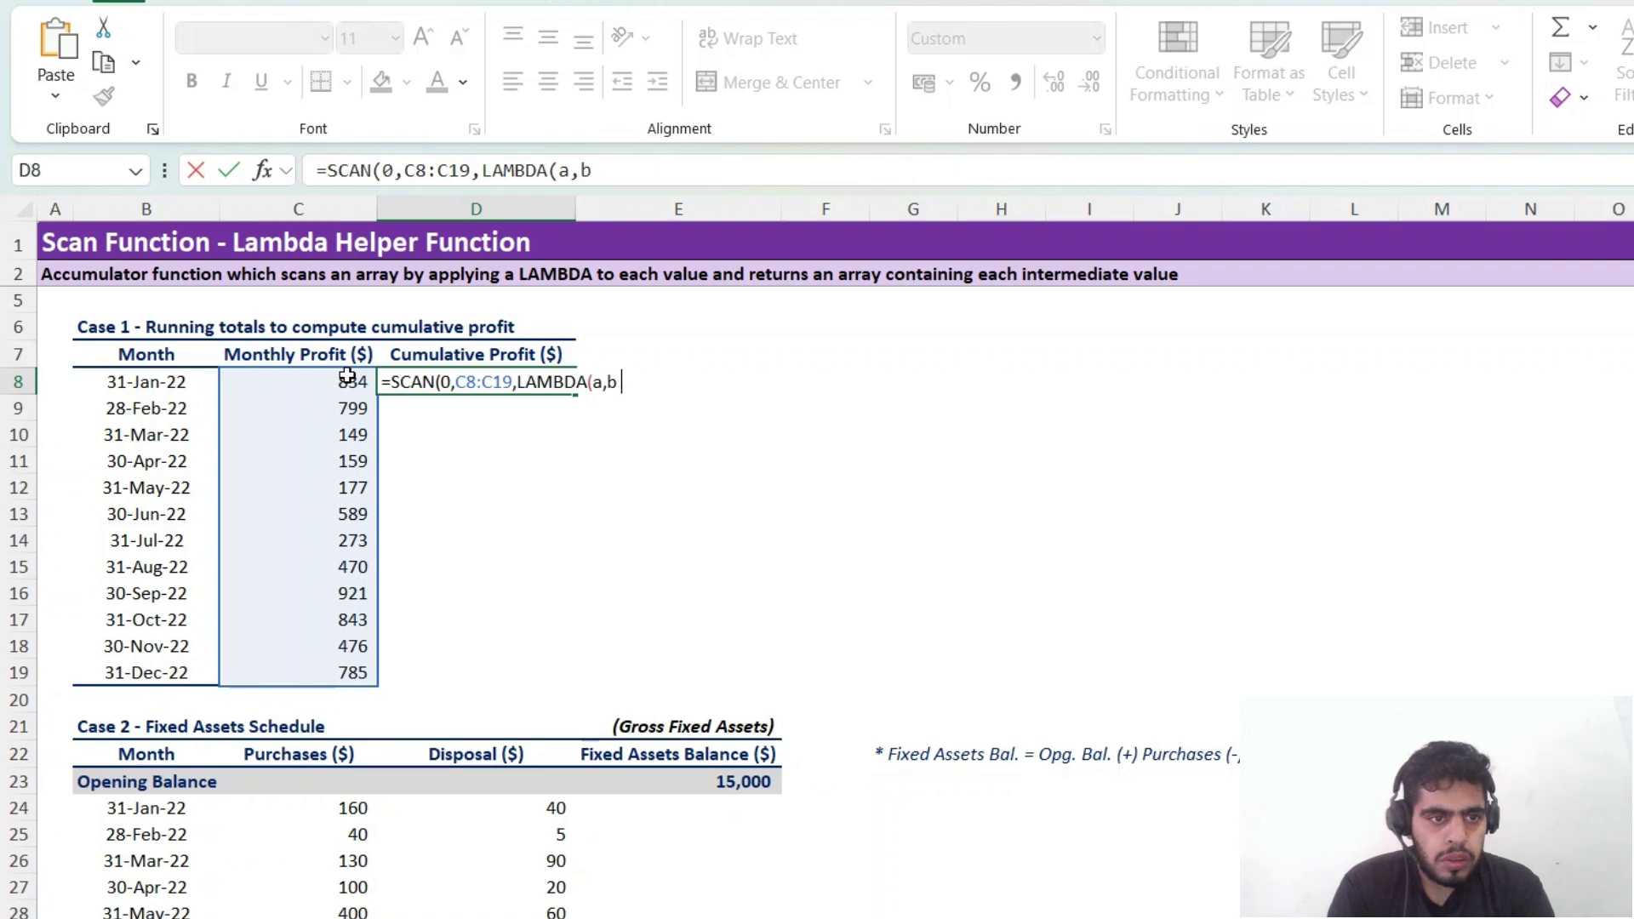
pyautogui.write(',')
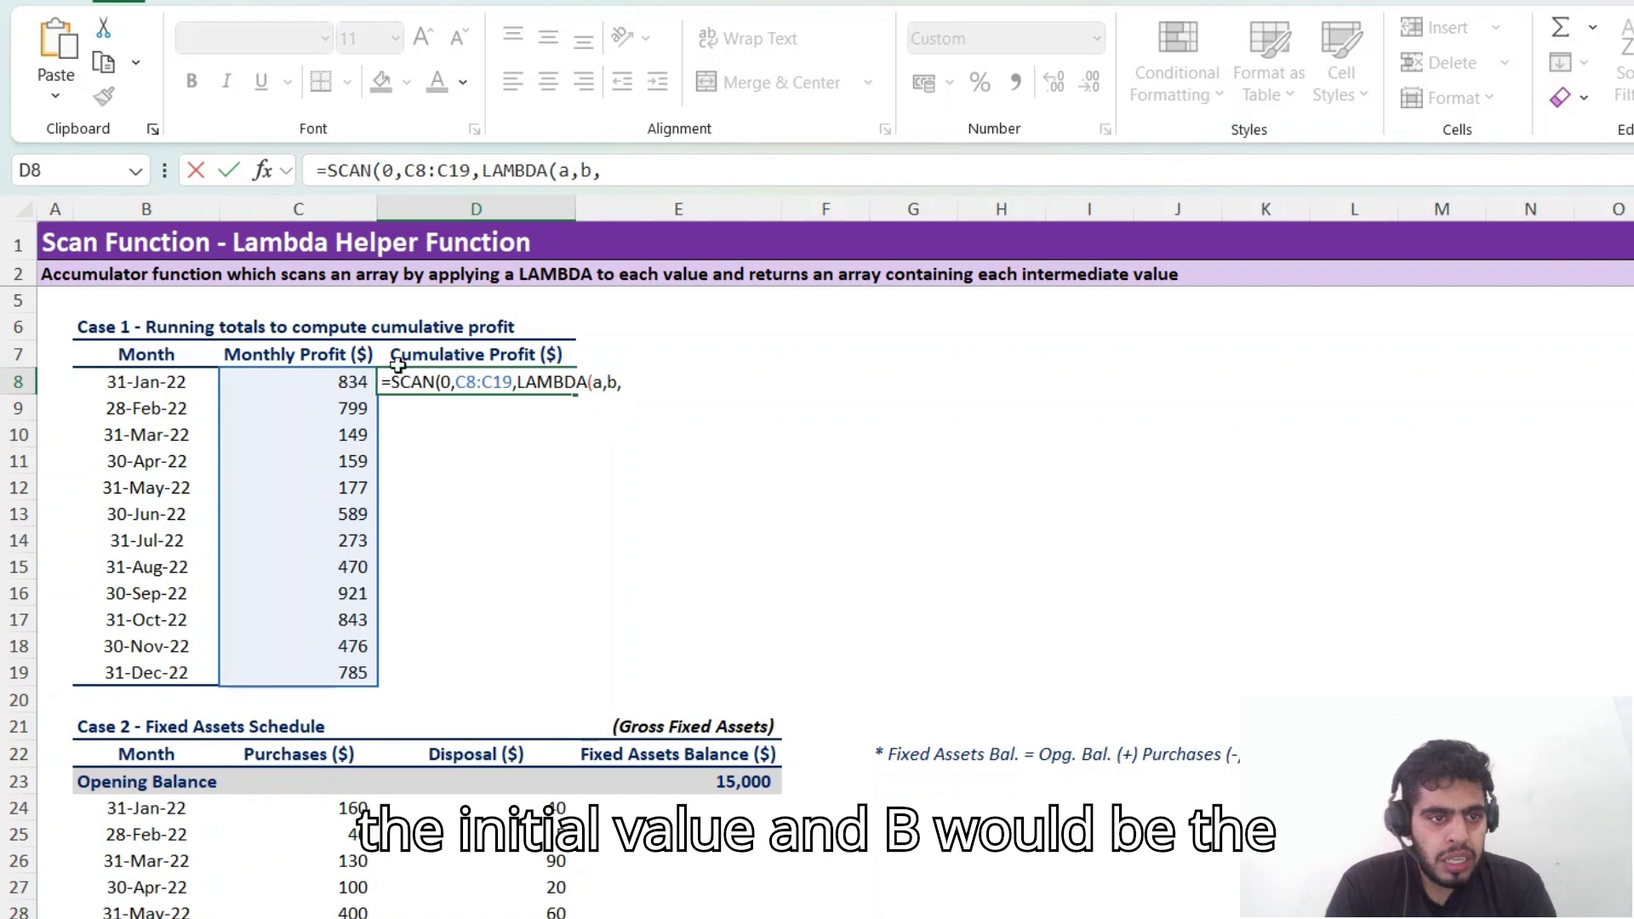
pyautogui.write('a+b')
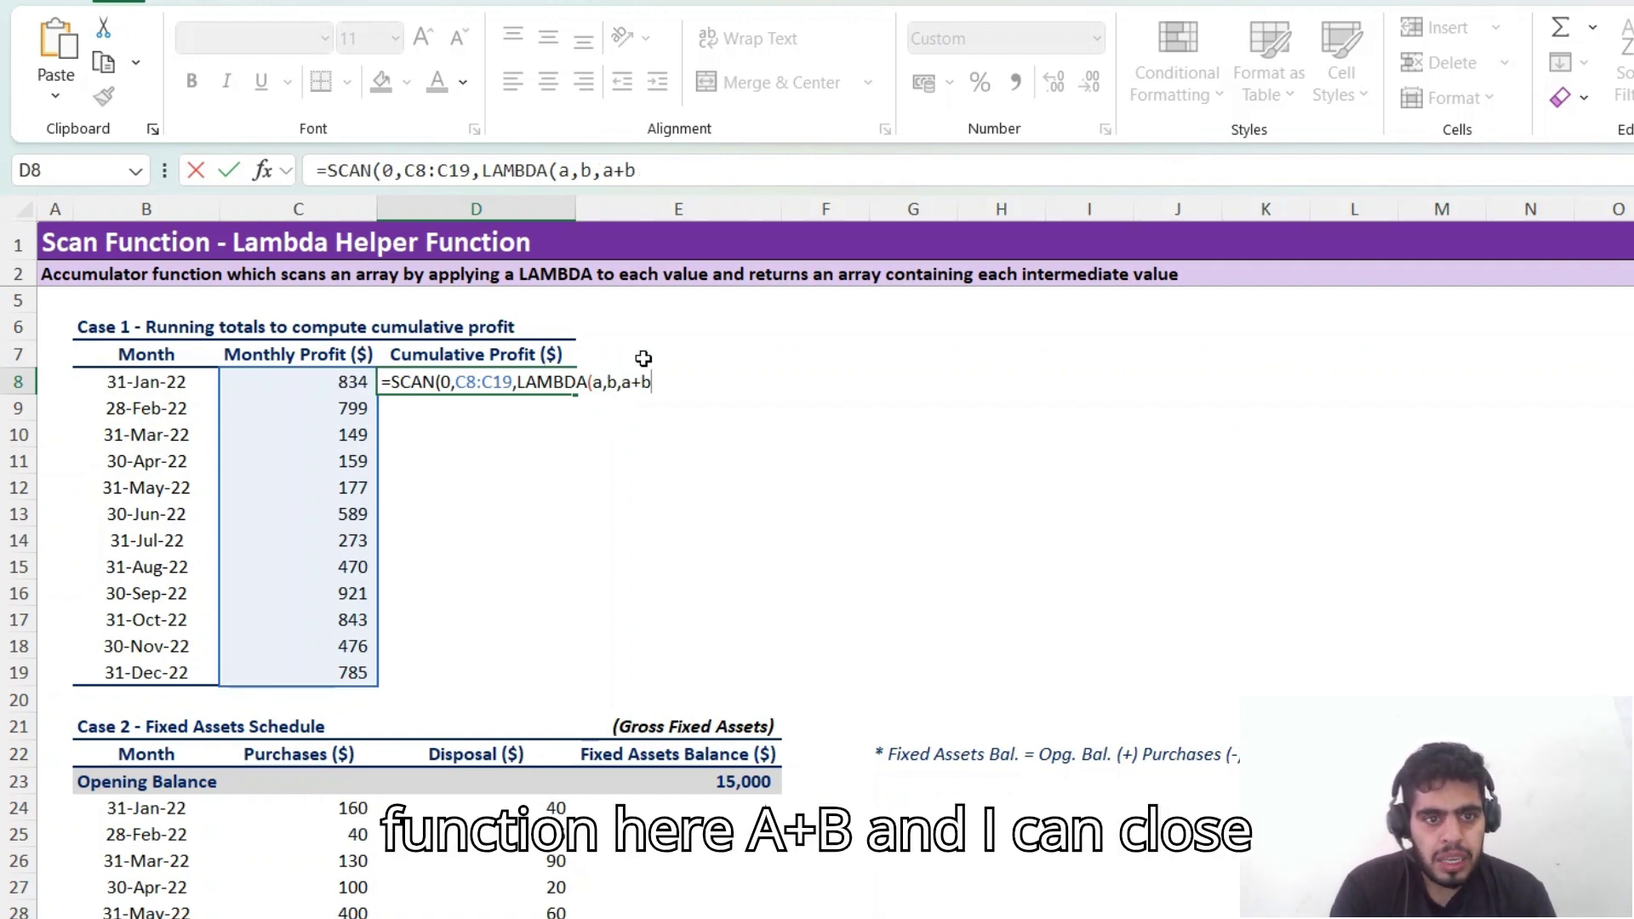
pyautogui.write(')')
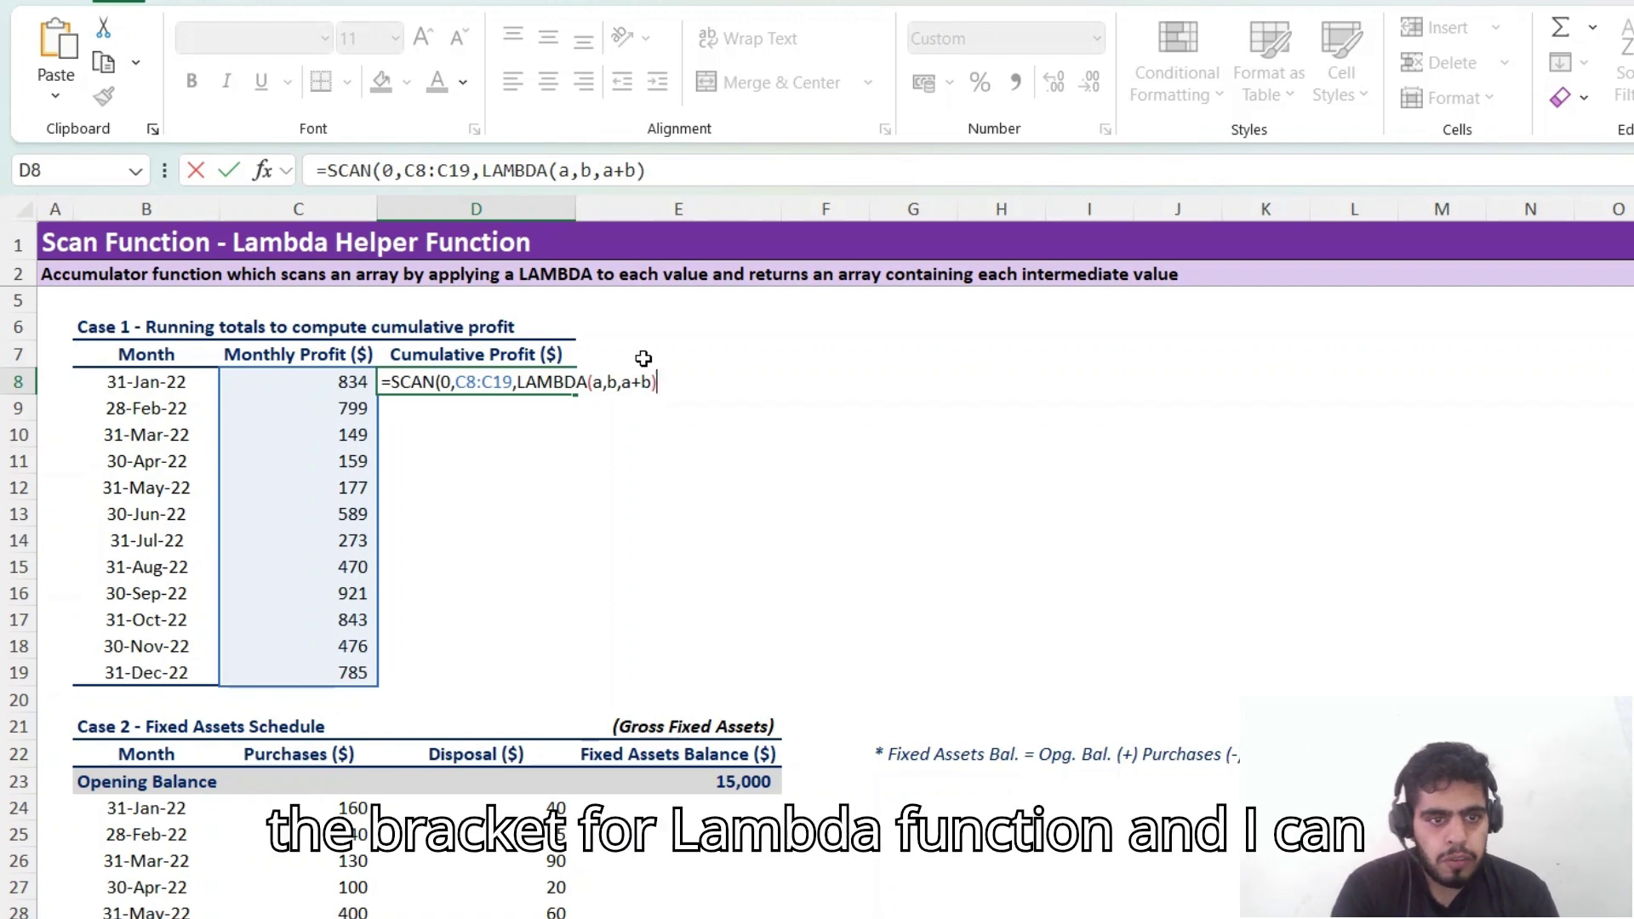
pyautogui.write(')')
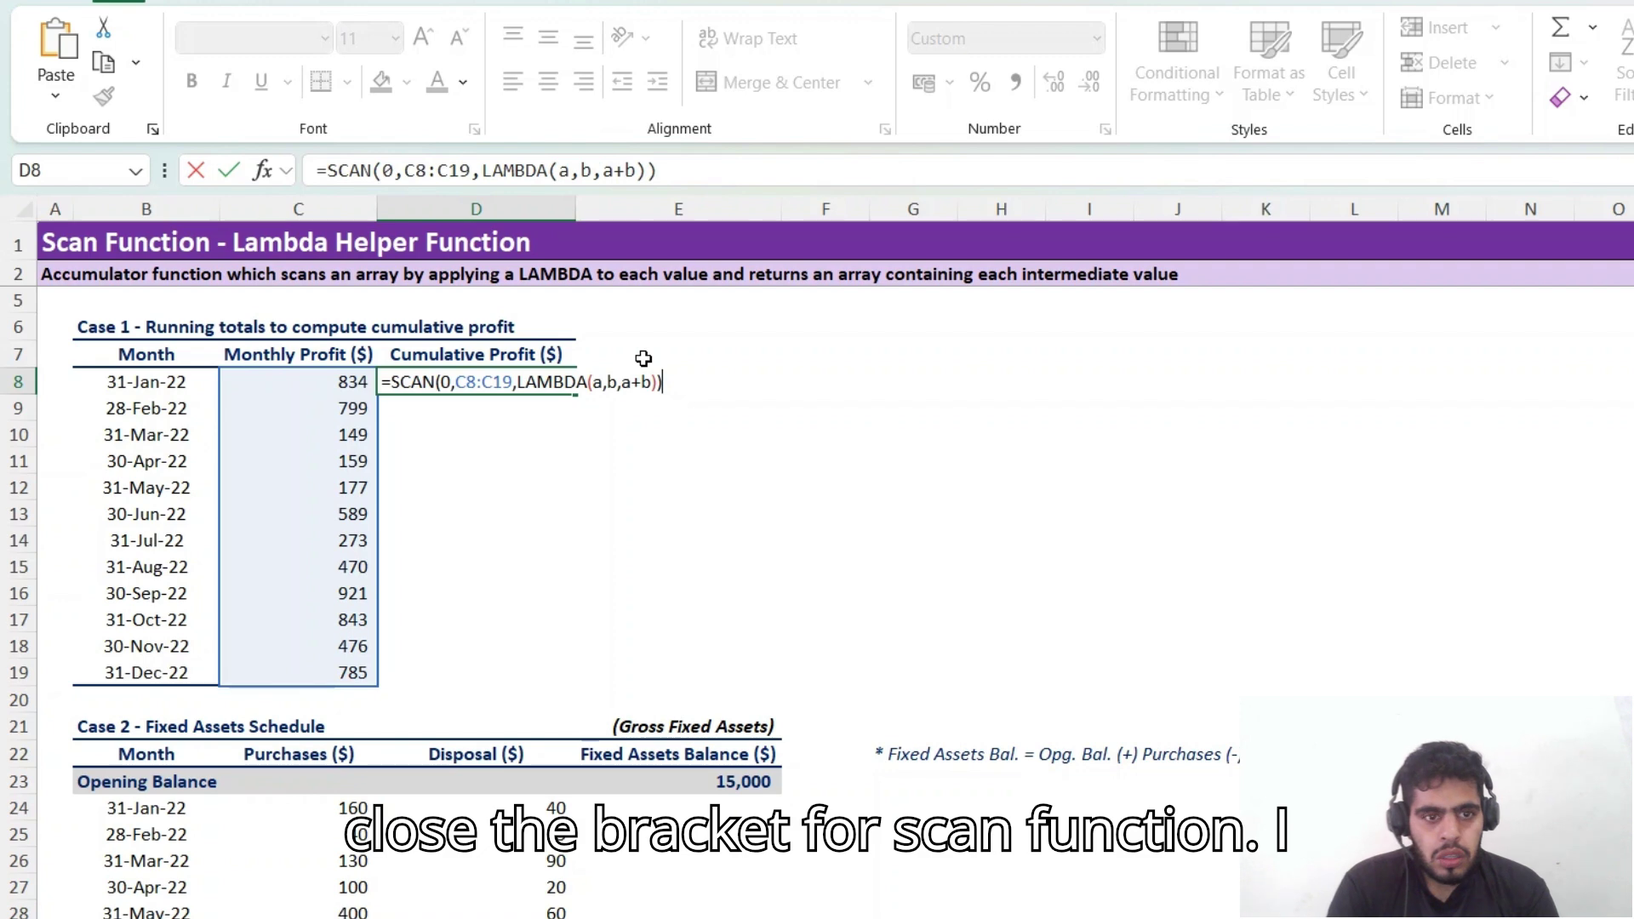
pyautogui.press('Return')
pyautogui.press('Up')
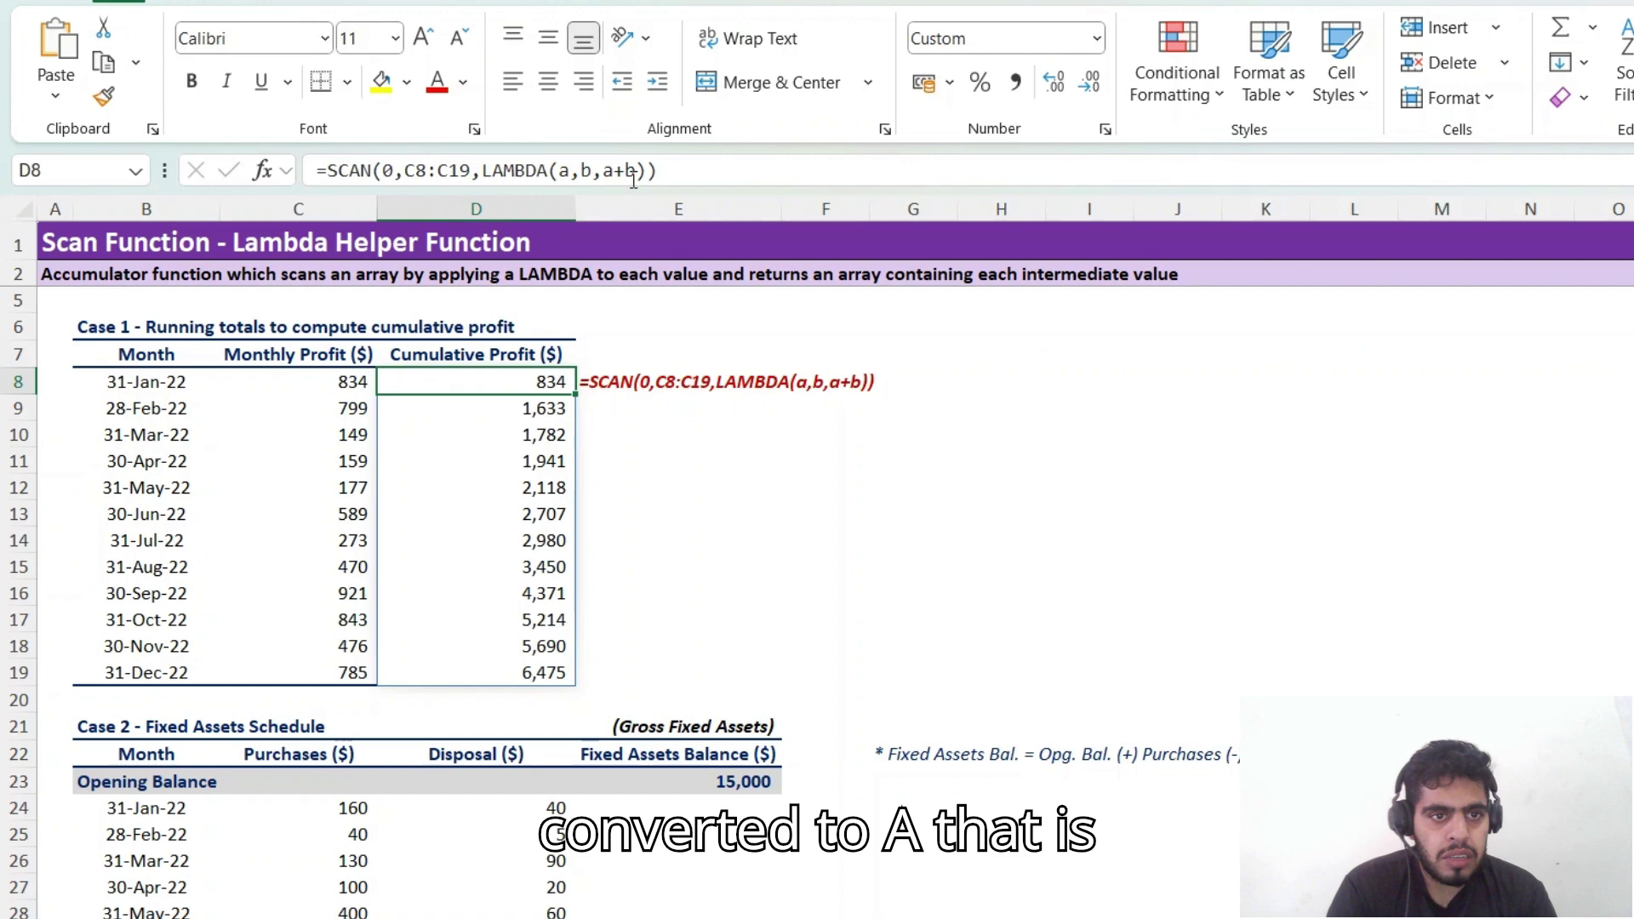
# Step: Examine the spilled cumulative profit results from D9 down to D19
pyautogui.click(533, 415)
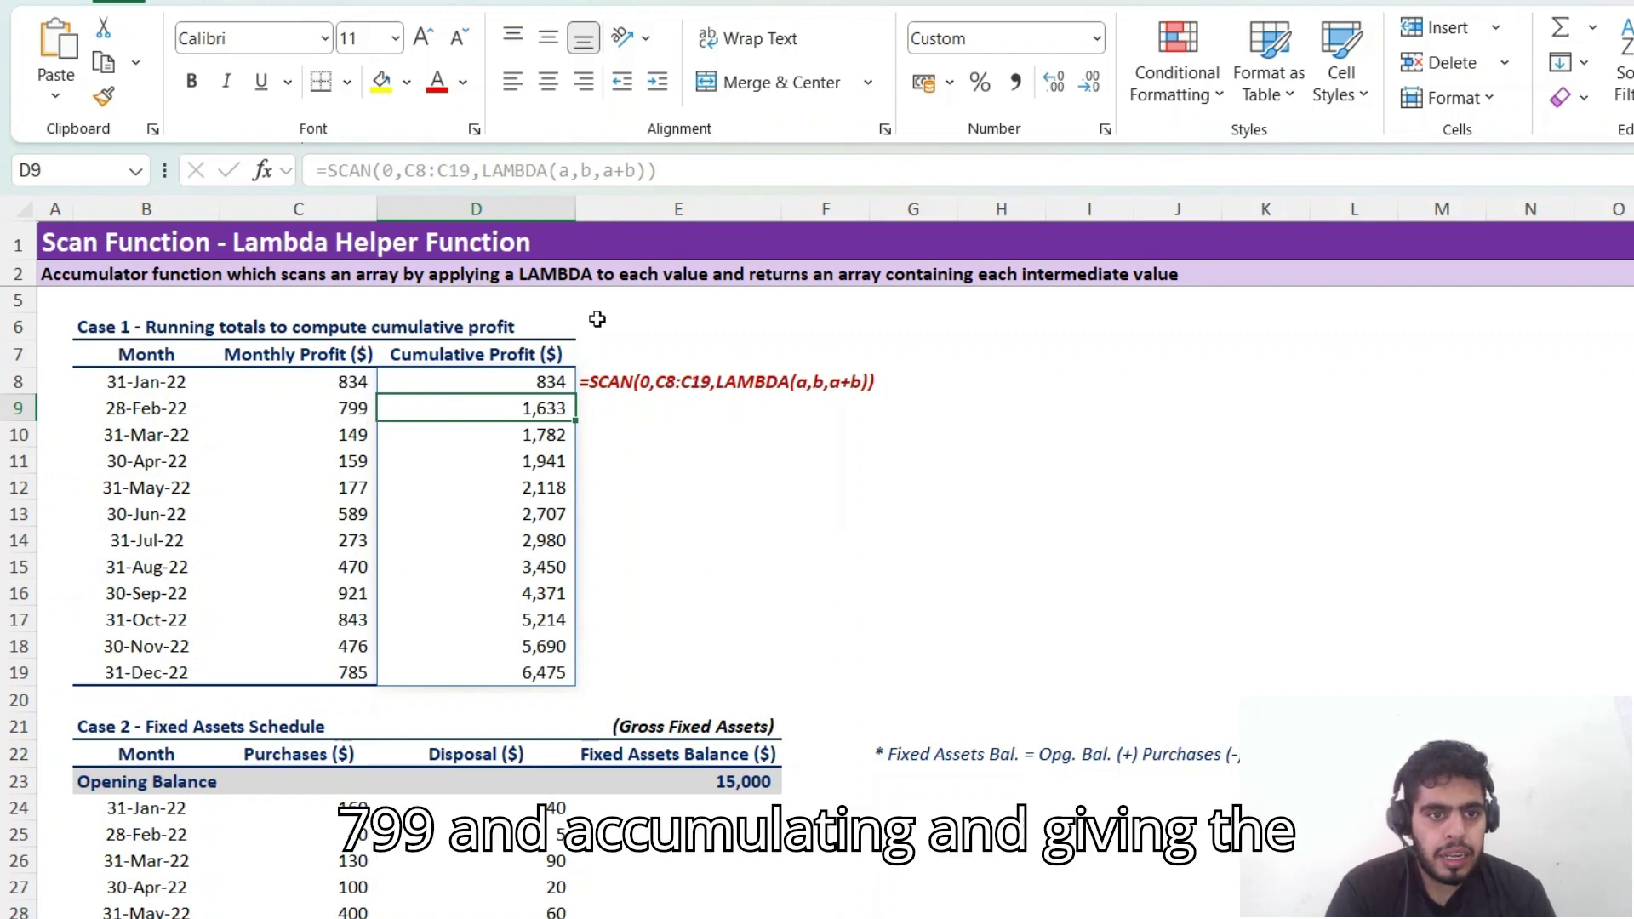
pyautogui.press('Down')
pyautogui.press('Down')
pyautogui.press('Down')
pyautogui.press('Down')
pyautogui.press('Down')
pyautogui.press('Down')
pyautogui.press('Down')
pyautogui.press('Down')
pyautogui.press('Down')
pyautogui.press('Down')
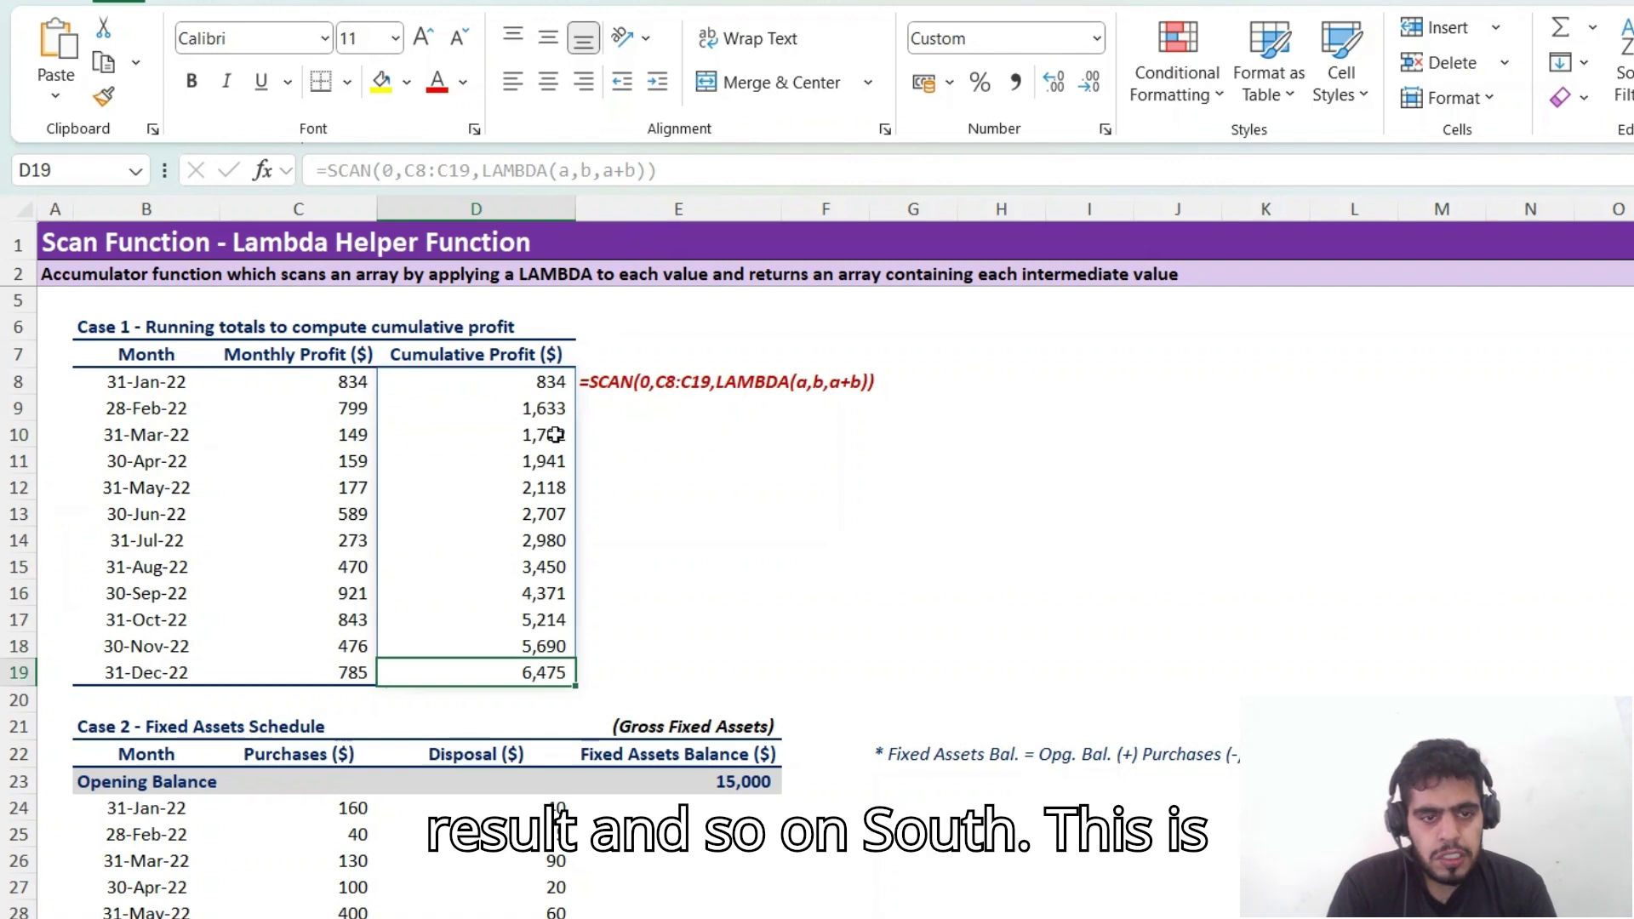
# Step: Look over the Case 2 Fixed Assets Schedule and its monthly disposal values
pyautogui.press('Down')
pyautogui.press('Down')
pyautogui.press('Down')
pyautogui.press('Down')
pyautogui.press('Down')
pyautogui.press('Down')
pyautogui.press('Down')
pyautogui.press('Down')
pyautogui.press('Down')
pyautogui.press('Down')
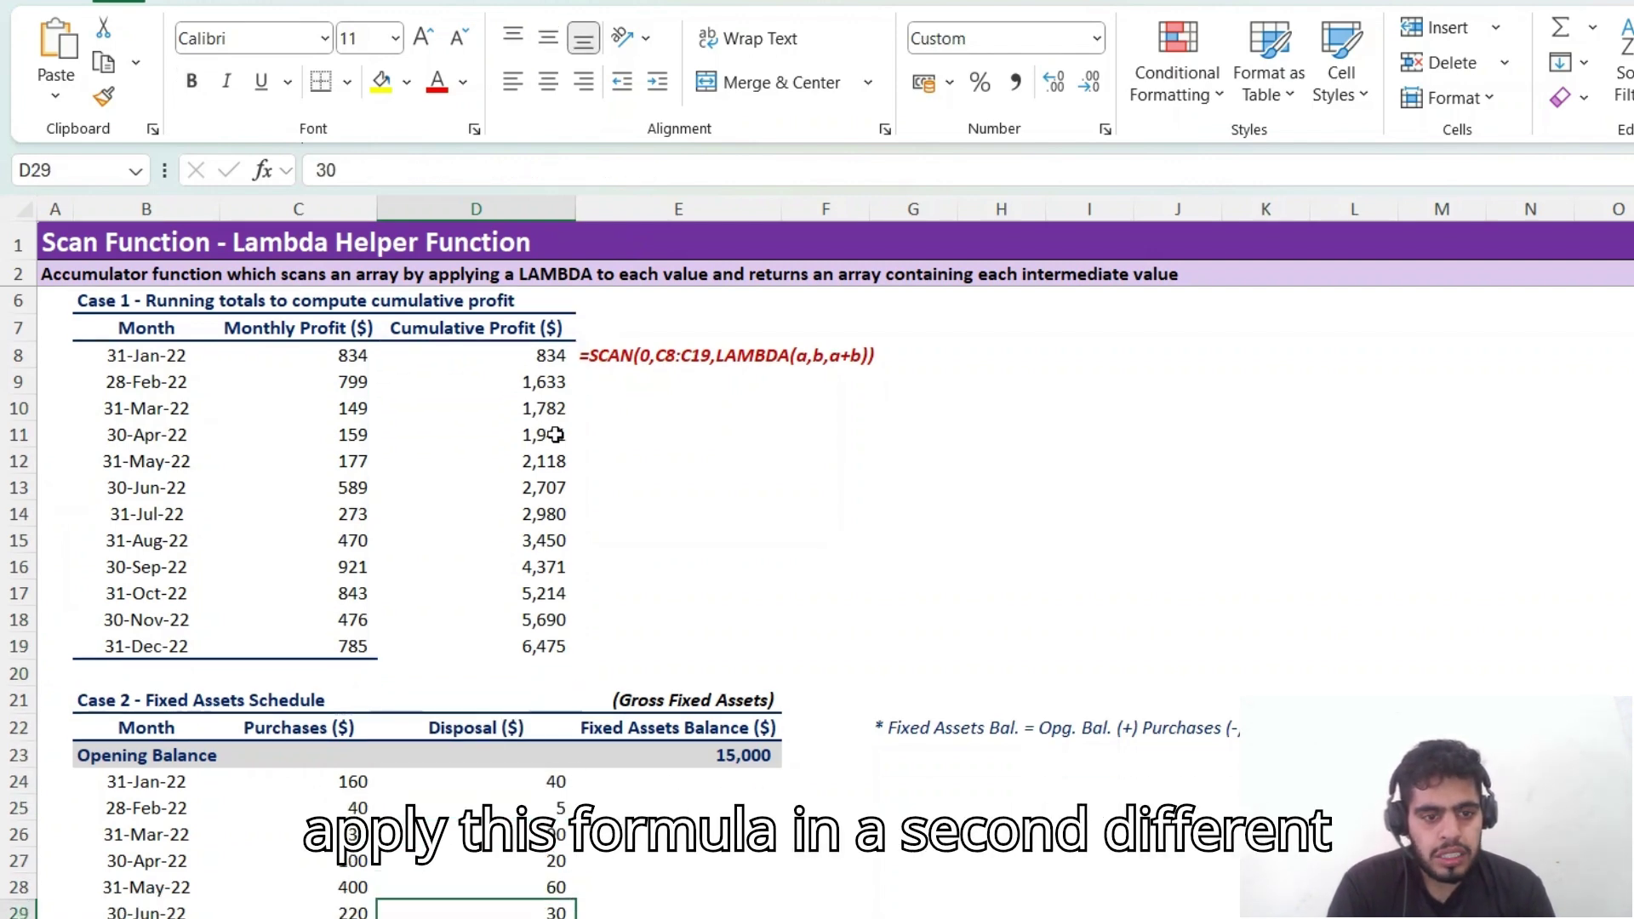
pyautogui.press('Down')
pyautogui.press('Down')
pyautogui.press('Down')
pyautogui.press('Down')
pyautogui.press('Down')
pyautogui.press('Down')
pyautogui.press('Up')
pyautogui.press('Up')
pyautogui.press('Up')
pyautogui.press('Up')
pyautogui.press('Up')
pyautogui.press('Up')
pyautogui.press('Up')
pyautogui.press('Up')
pyautogui.press('Up')
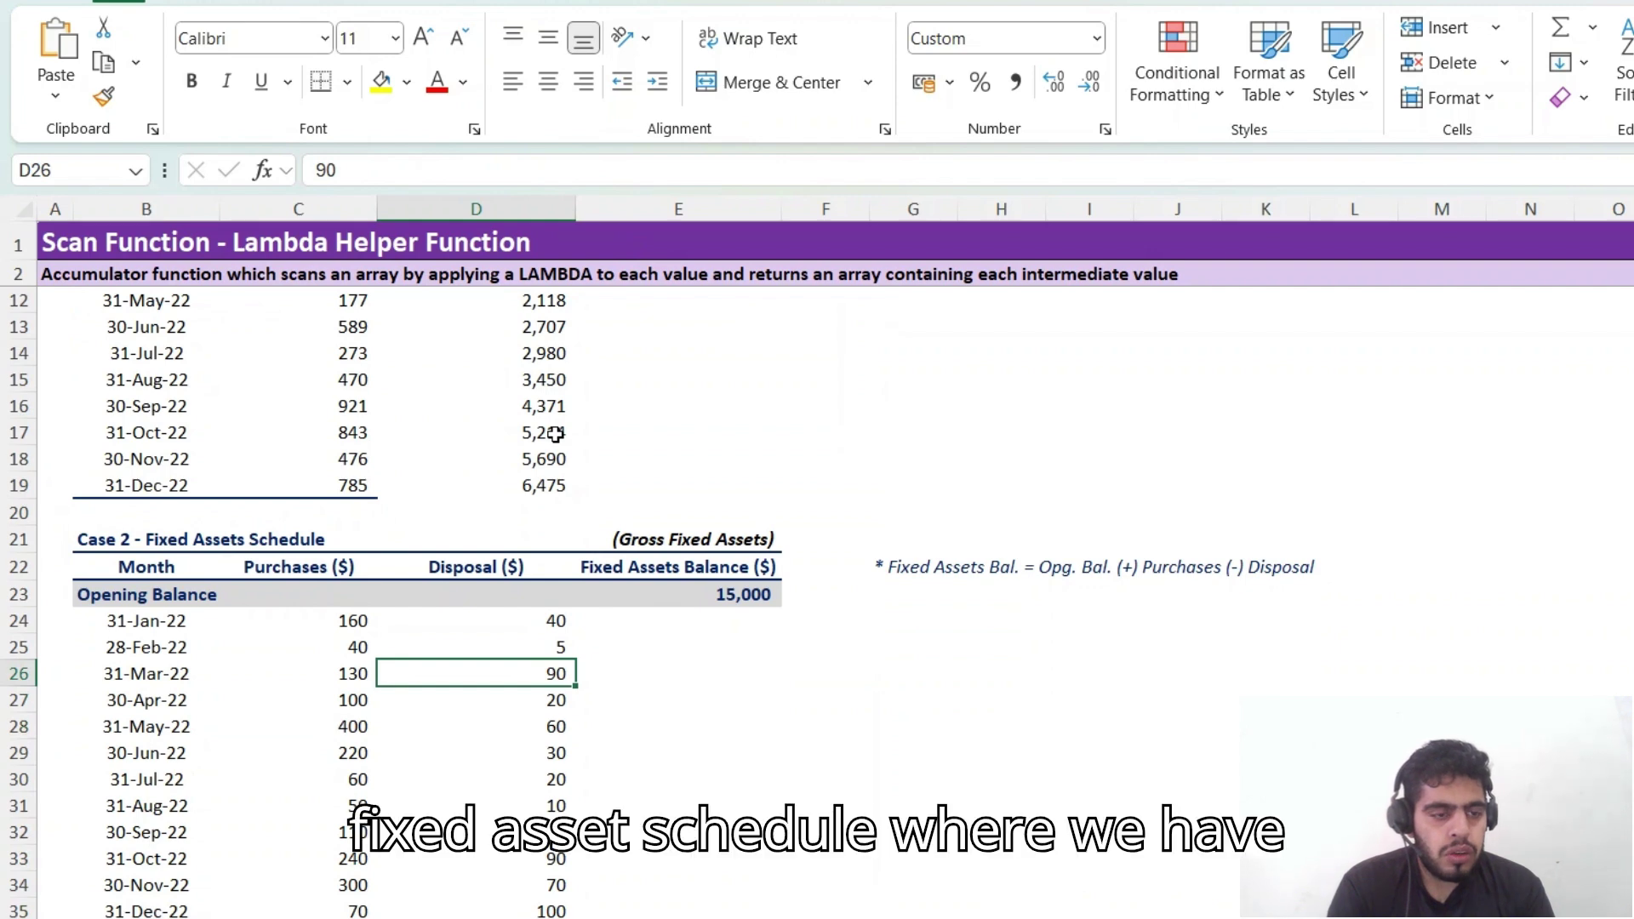
pyautogui.press('Up')
pyautogui.press('Up')
pyautogui.press('Up')
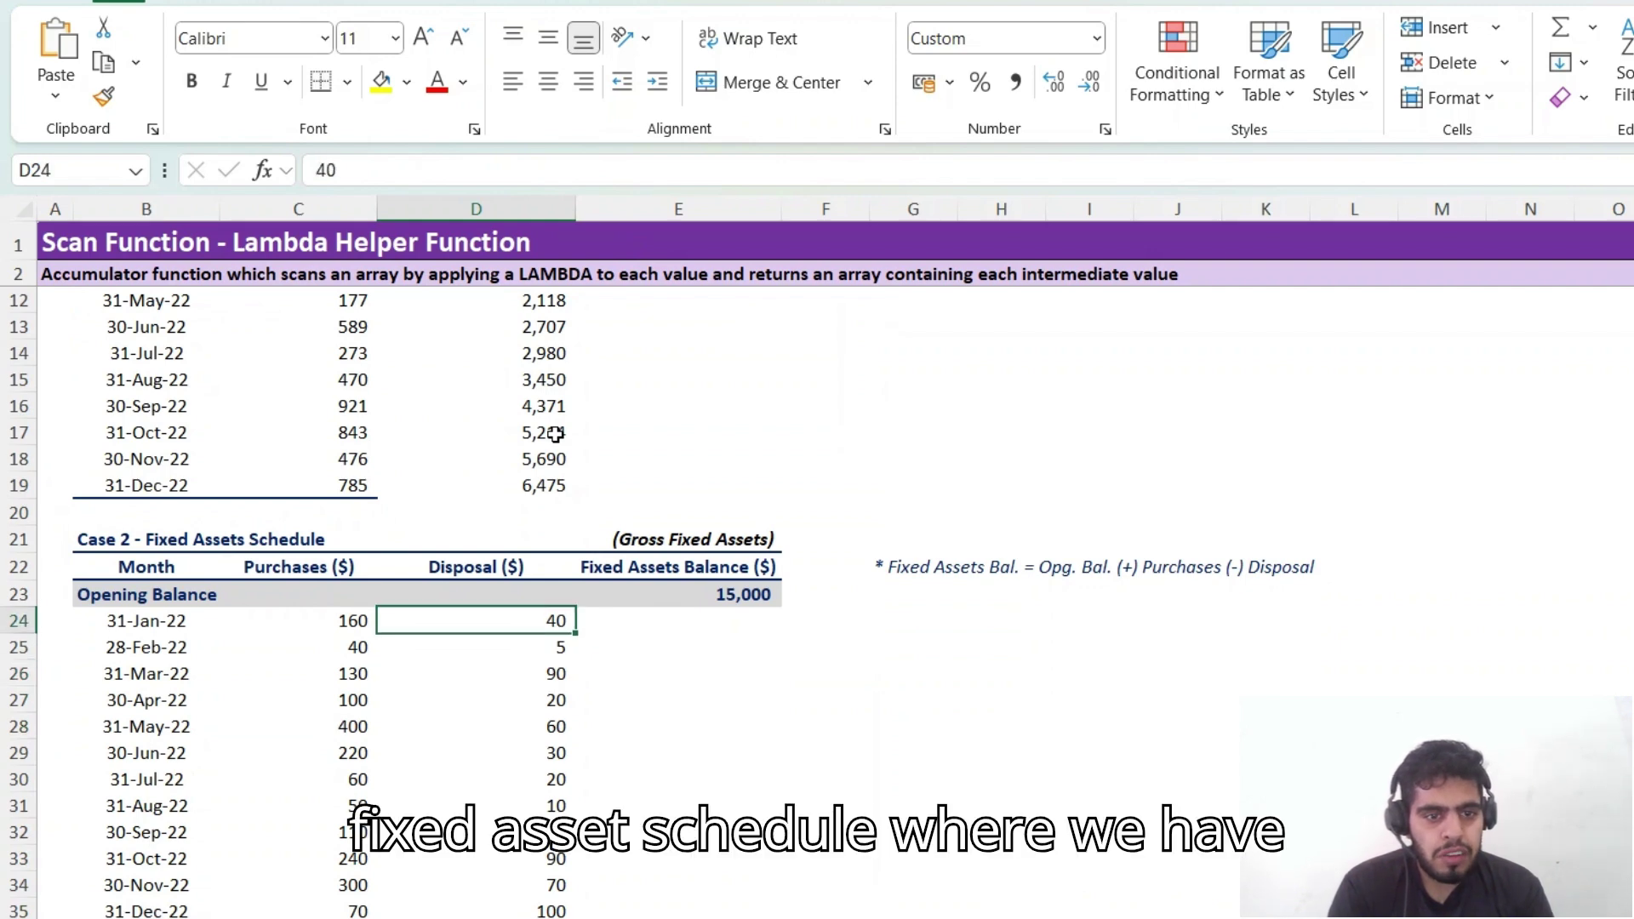
# Step: Begin a SCAN formula in E24 with opening balance E23 as the initial value and purchases minus disposals, C24:C35-D24:D35, as the array
pyautogui.press('Right')
pyautogui.press('Down')
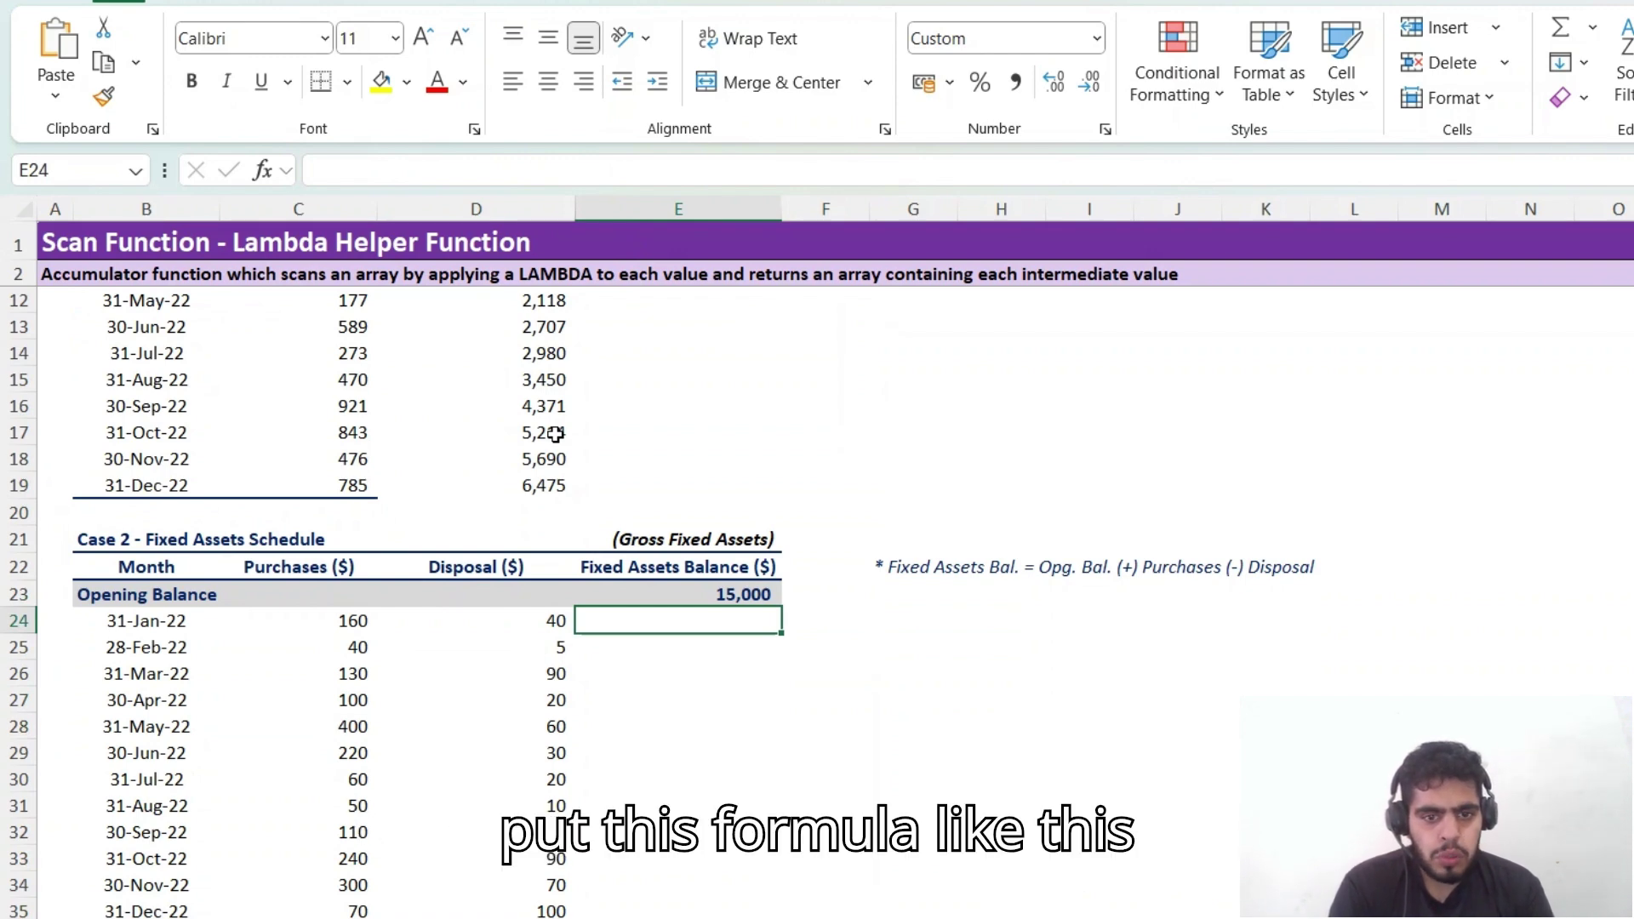
pyautogui.write('=sca')
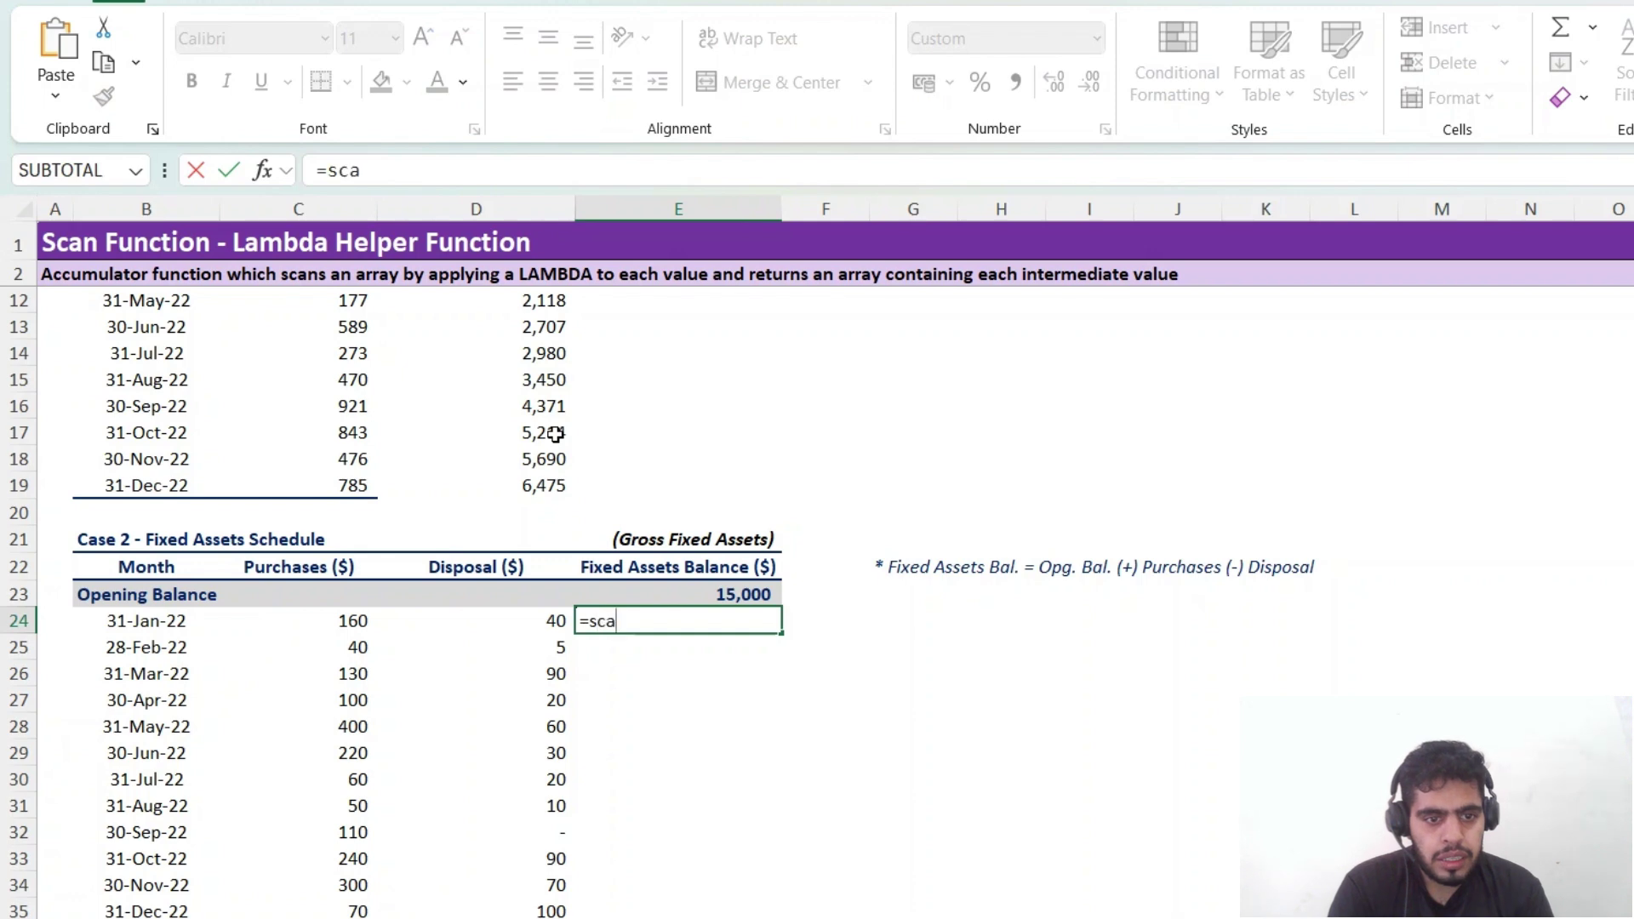
pyautogui.press('Tab')
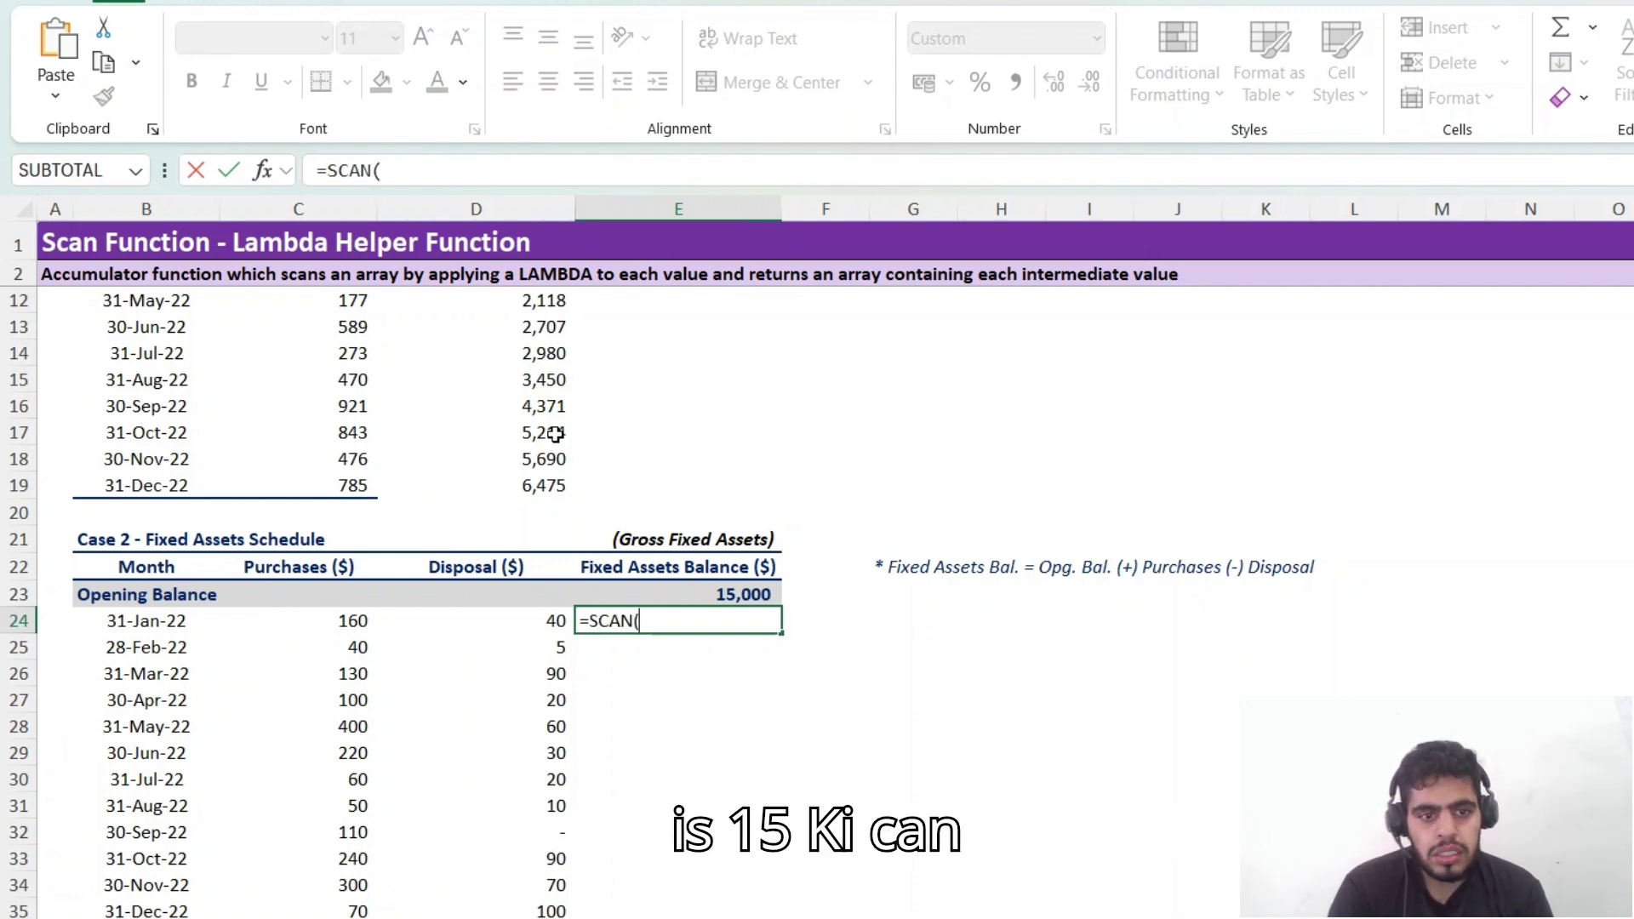
pyautogui.press('Up')
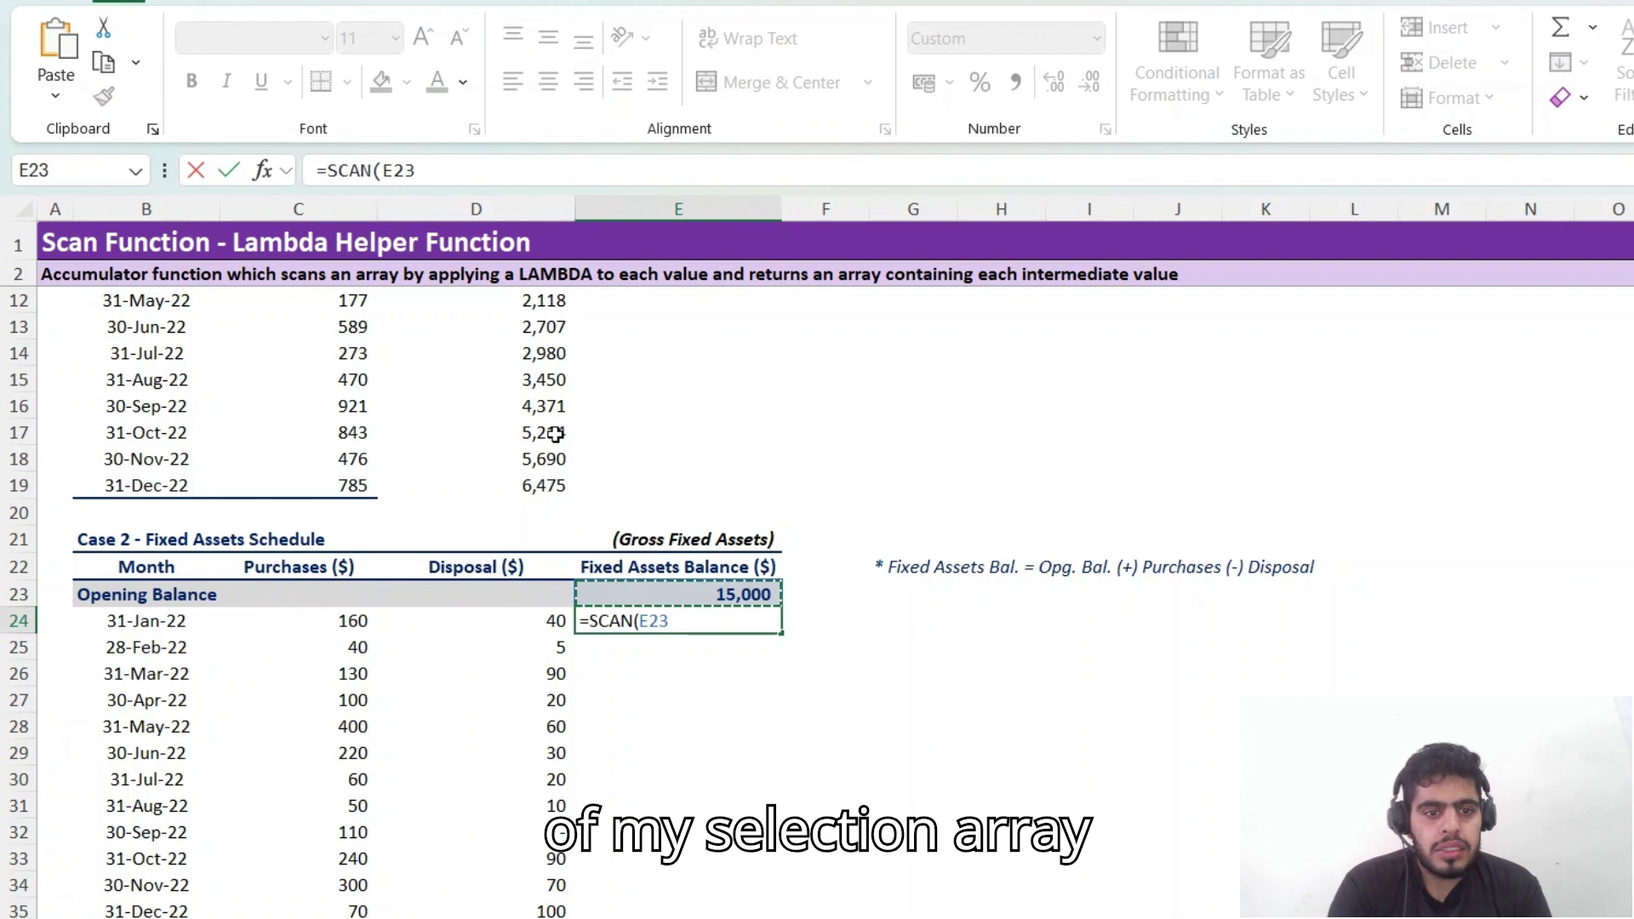
pyautogui.write(',')
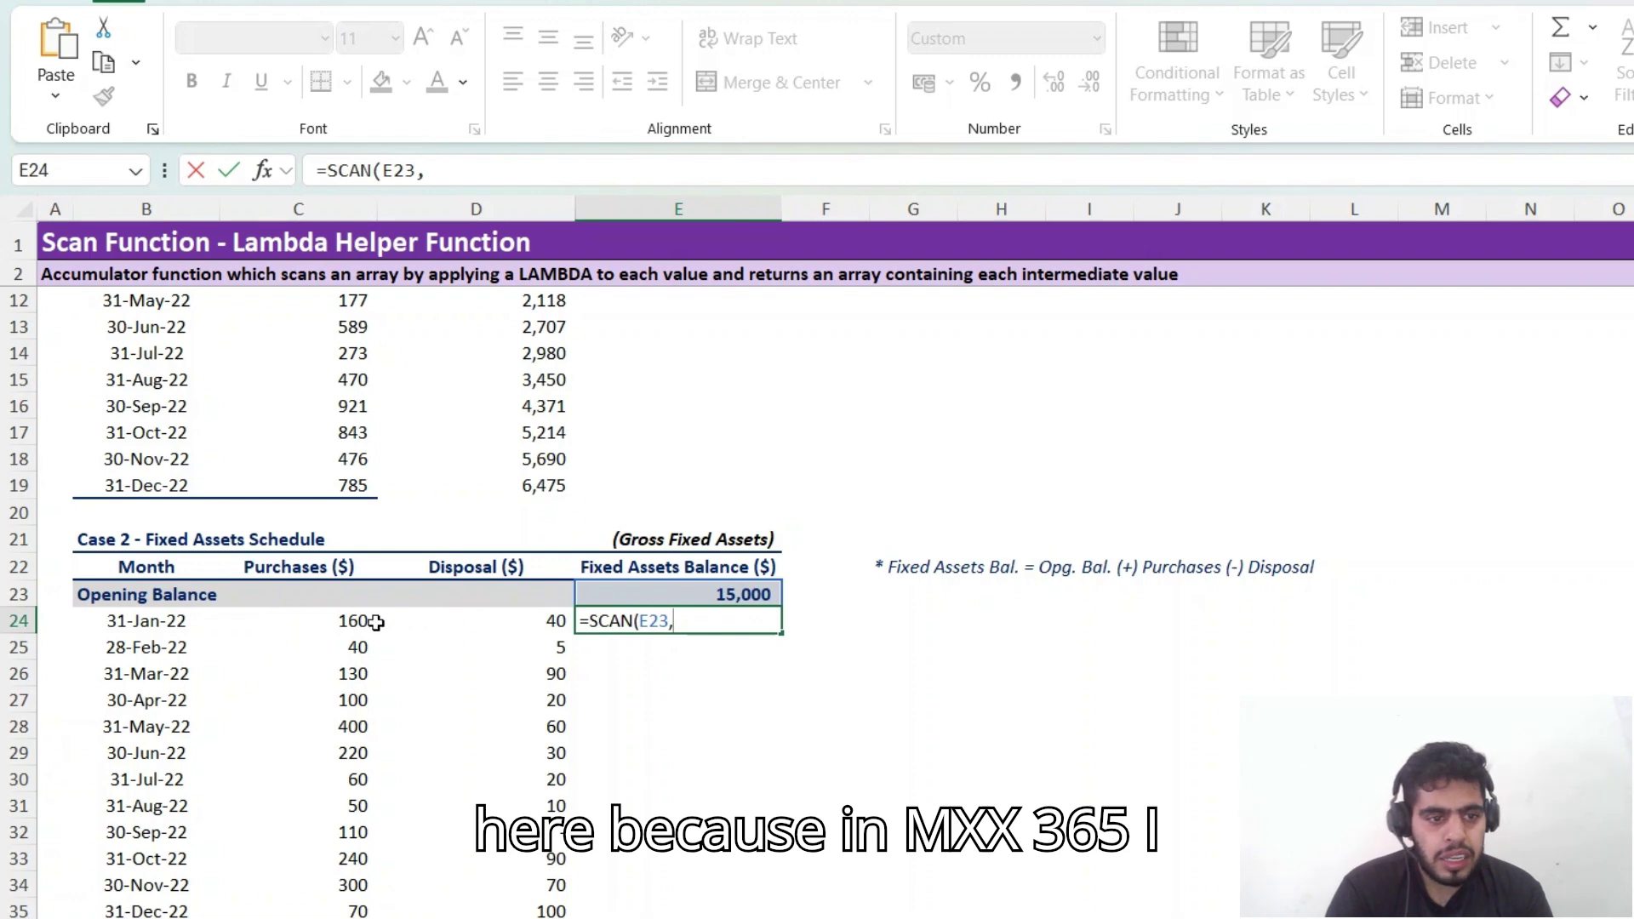
pyautogui.moveTo(354, 621); pyautogui.dragTo(366, 904)
pyautogui.write('-')
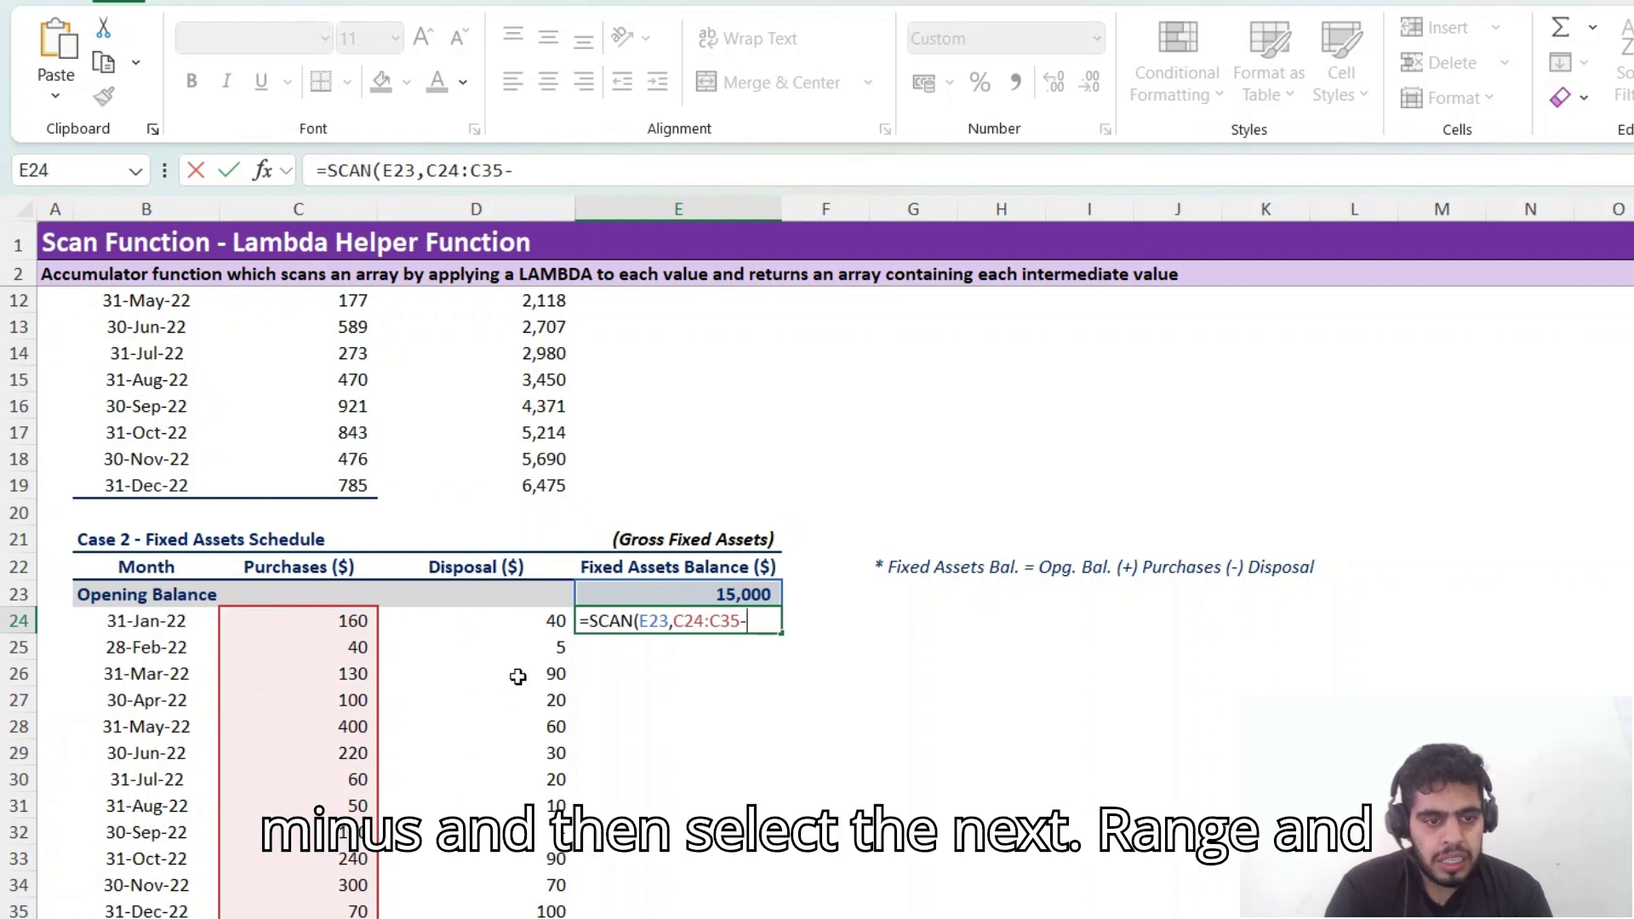
pyautogui.moveTo(520, 621); pyautogui.dragTo(529, 912)
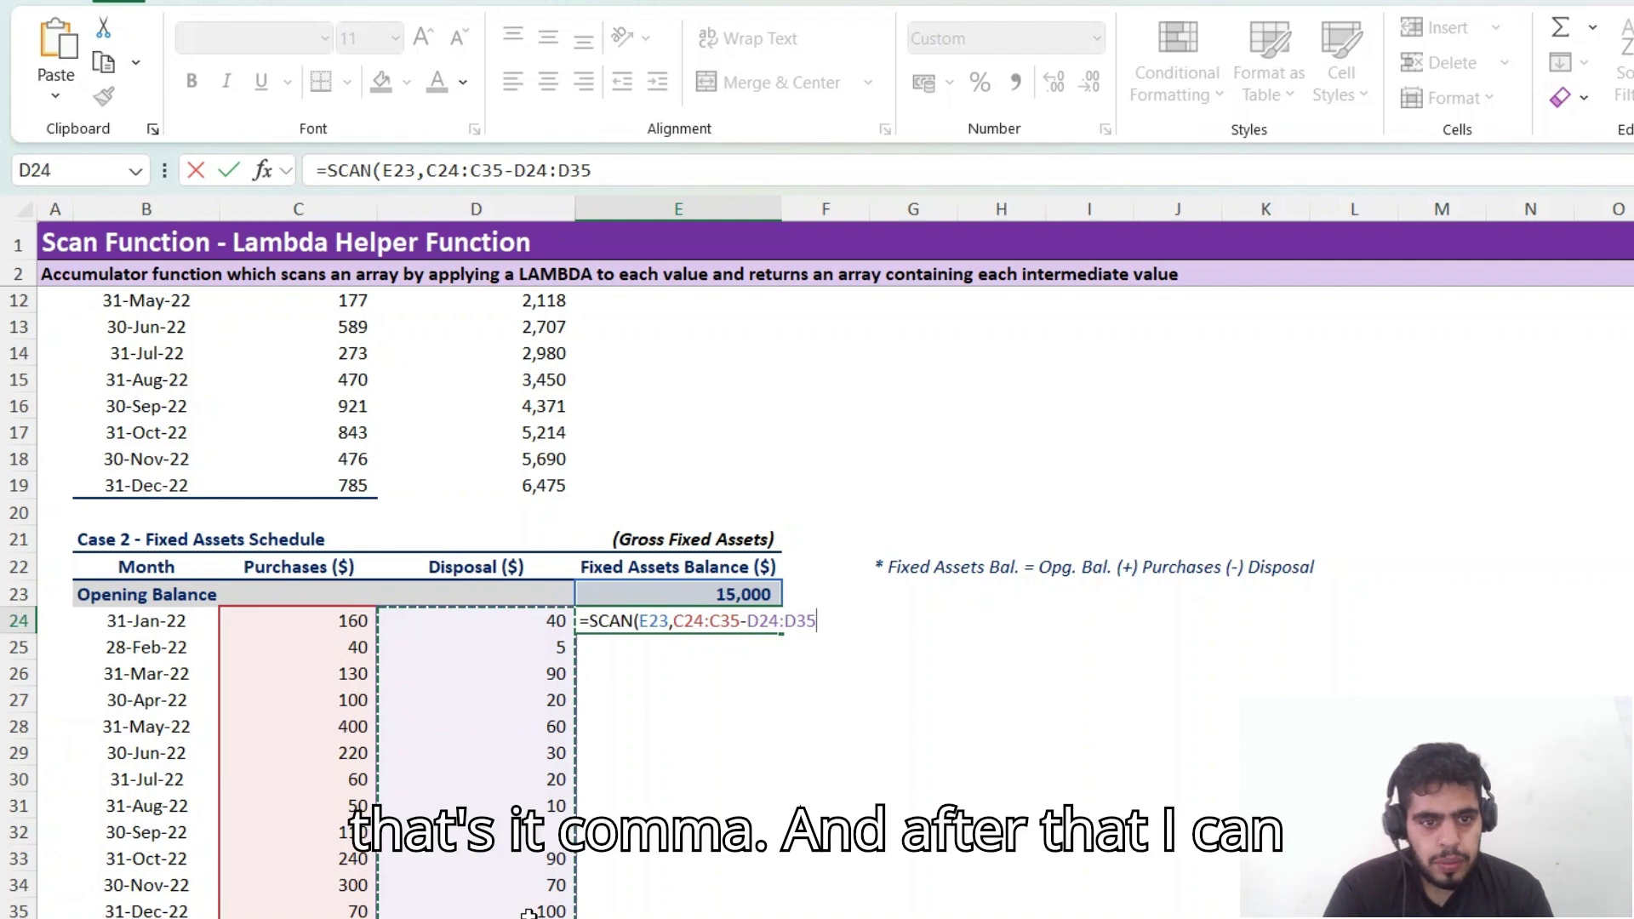
pyautogui.write(',')
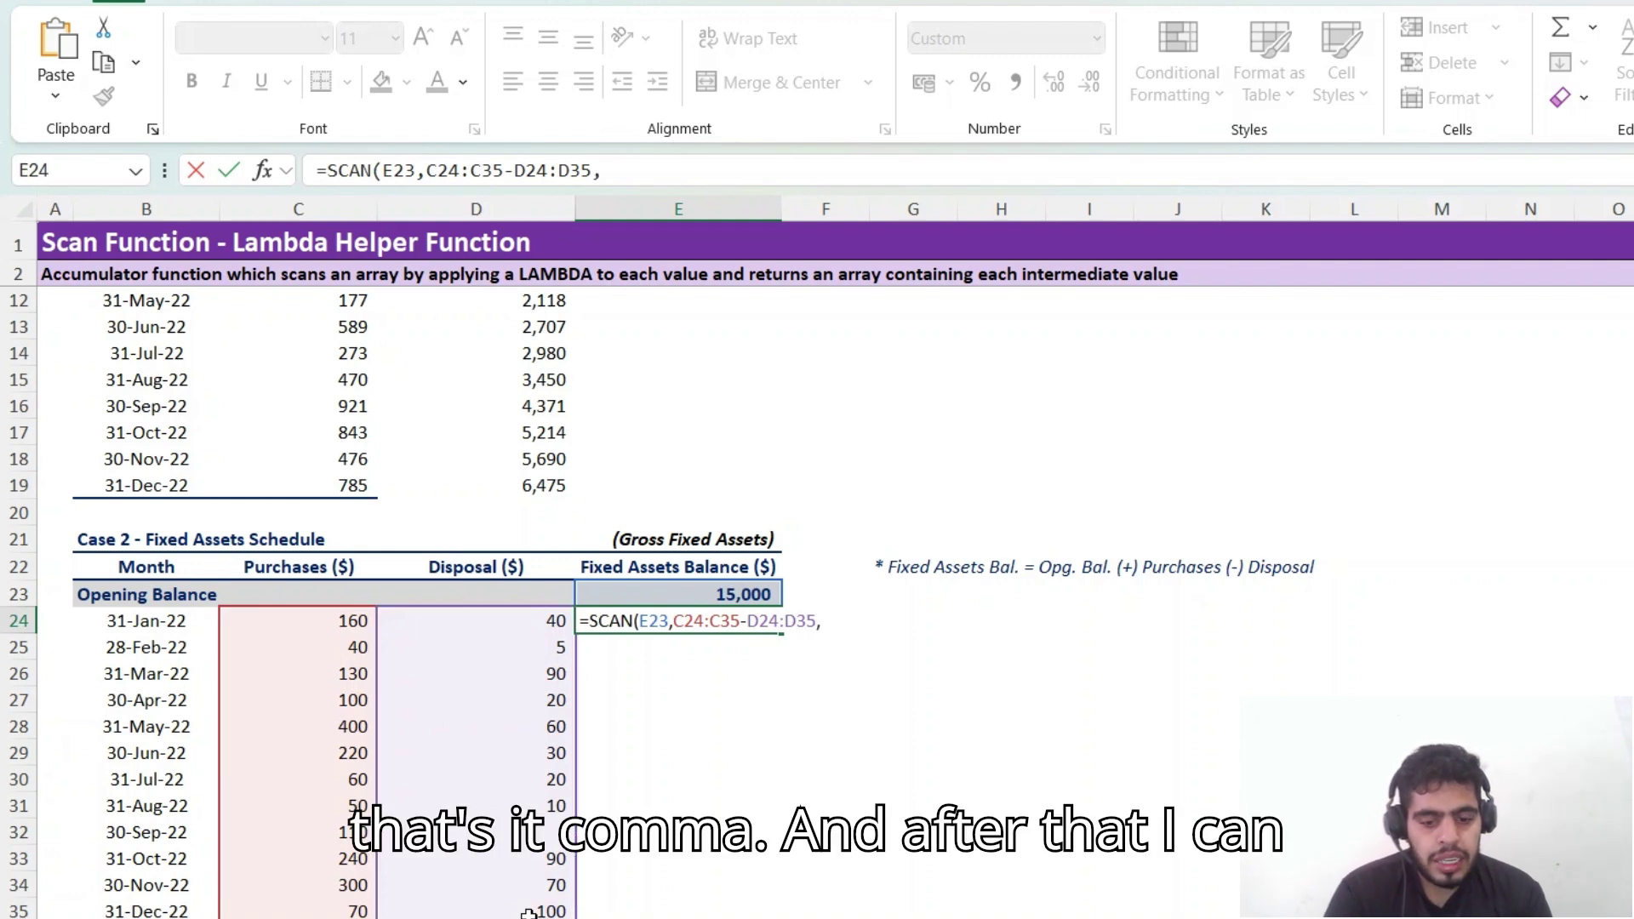
# Step: Complete the SCAN formula in E24 with LAMBDA(a,b,a+b) as its function and commit it
pyautogui.write('LAMBDA(')
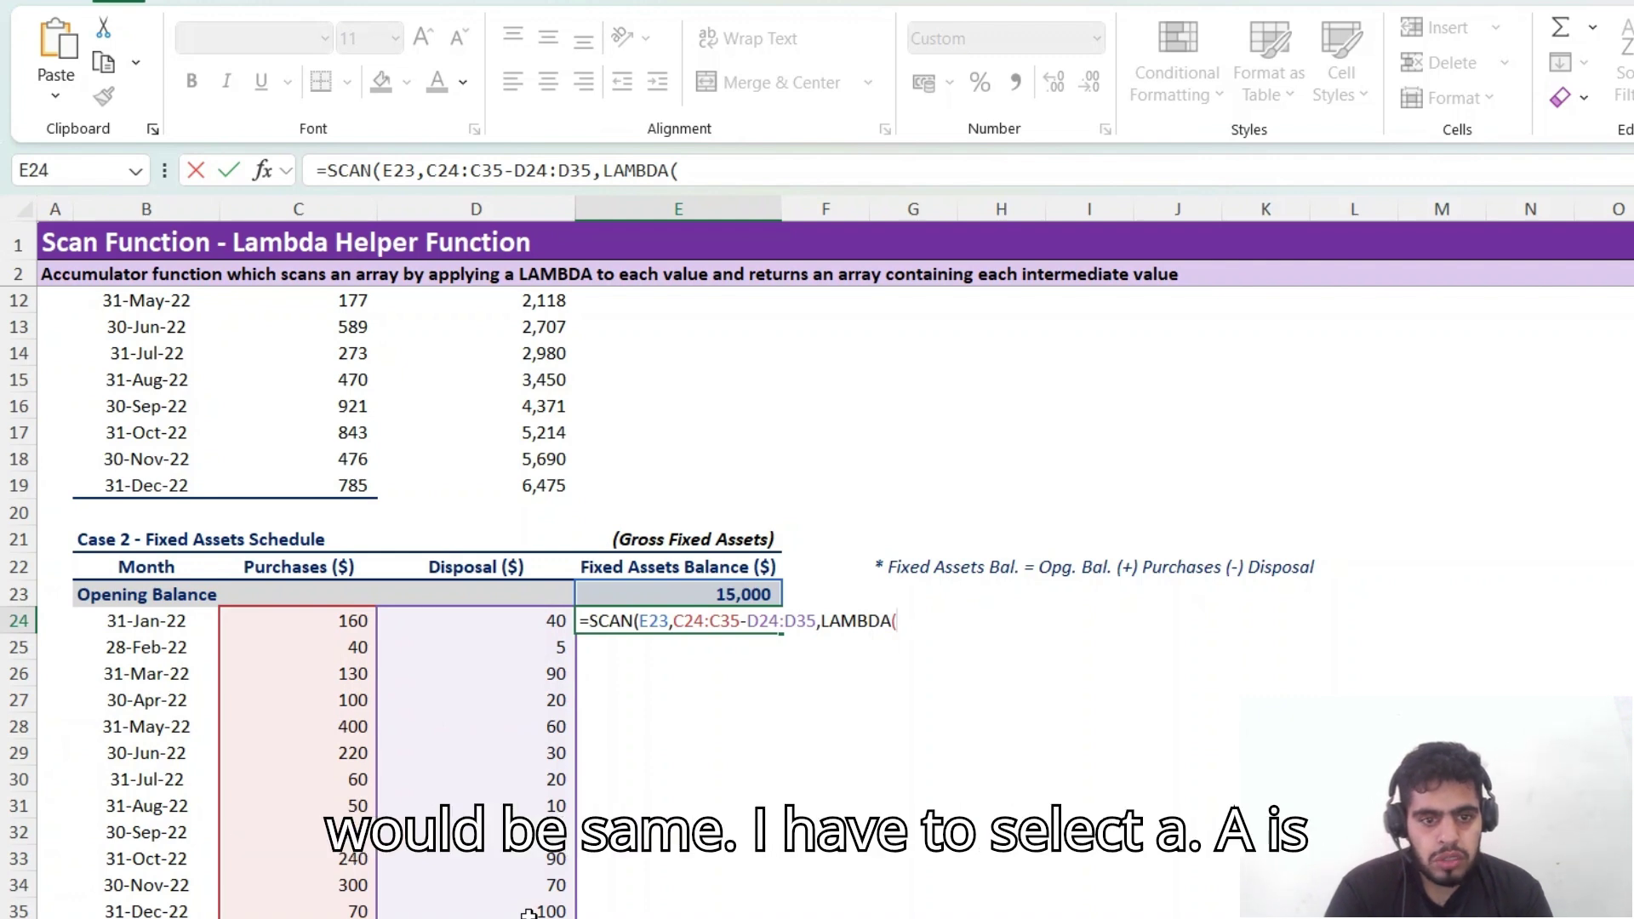
pyautogui.write('a')
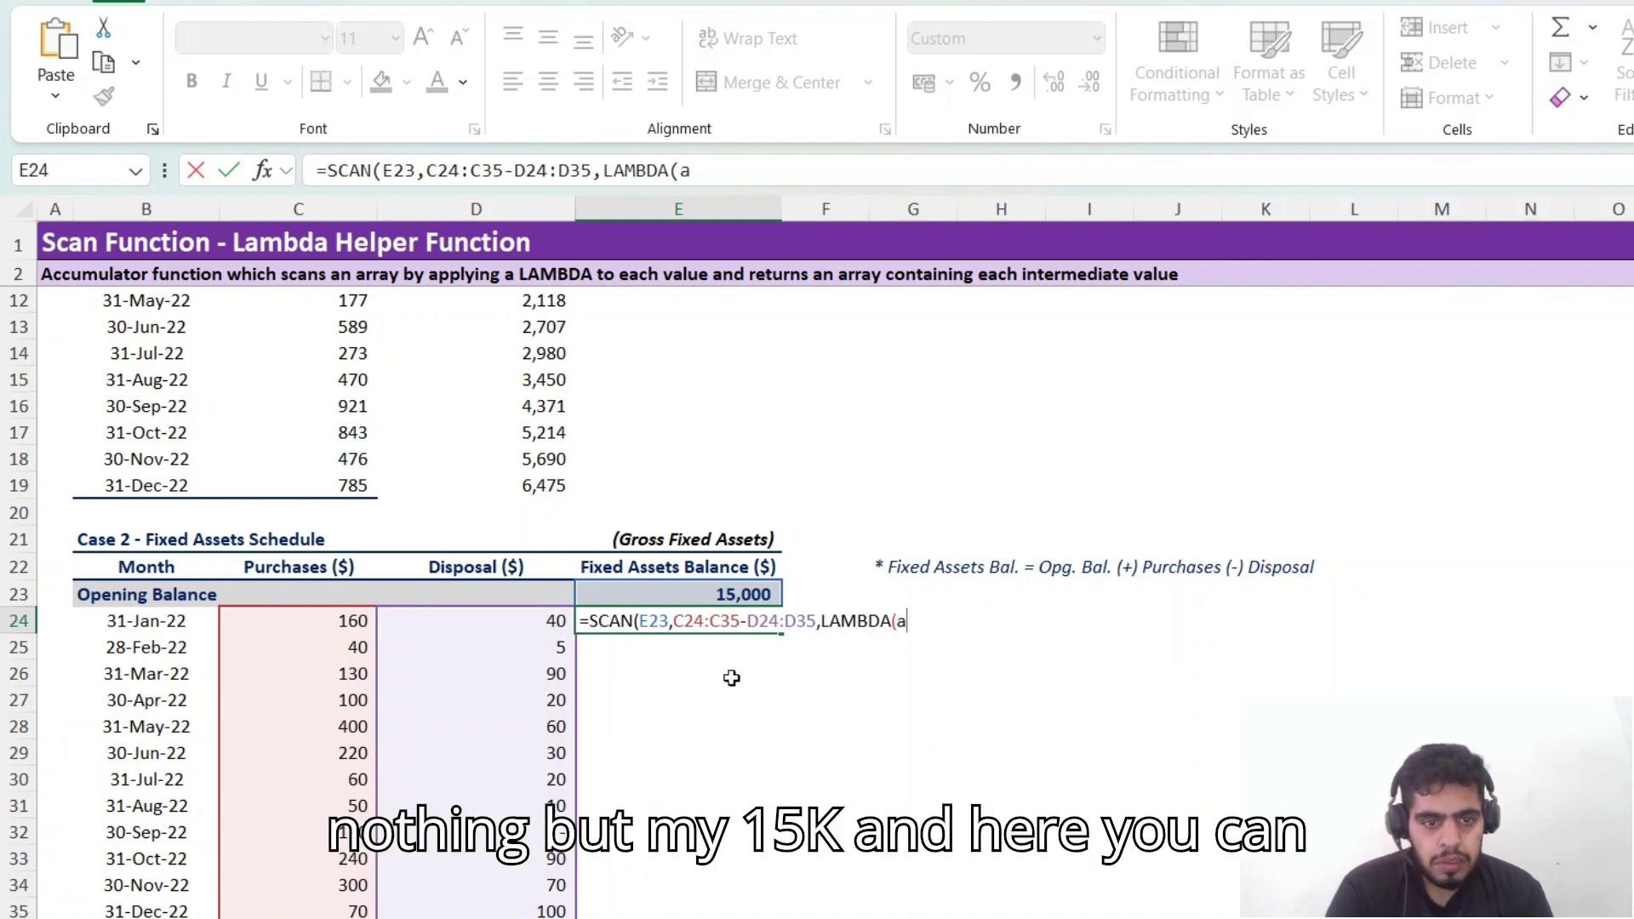
pyautogui.write(',')
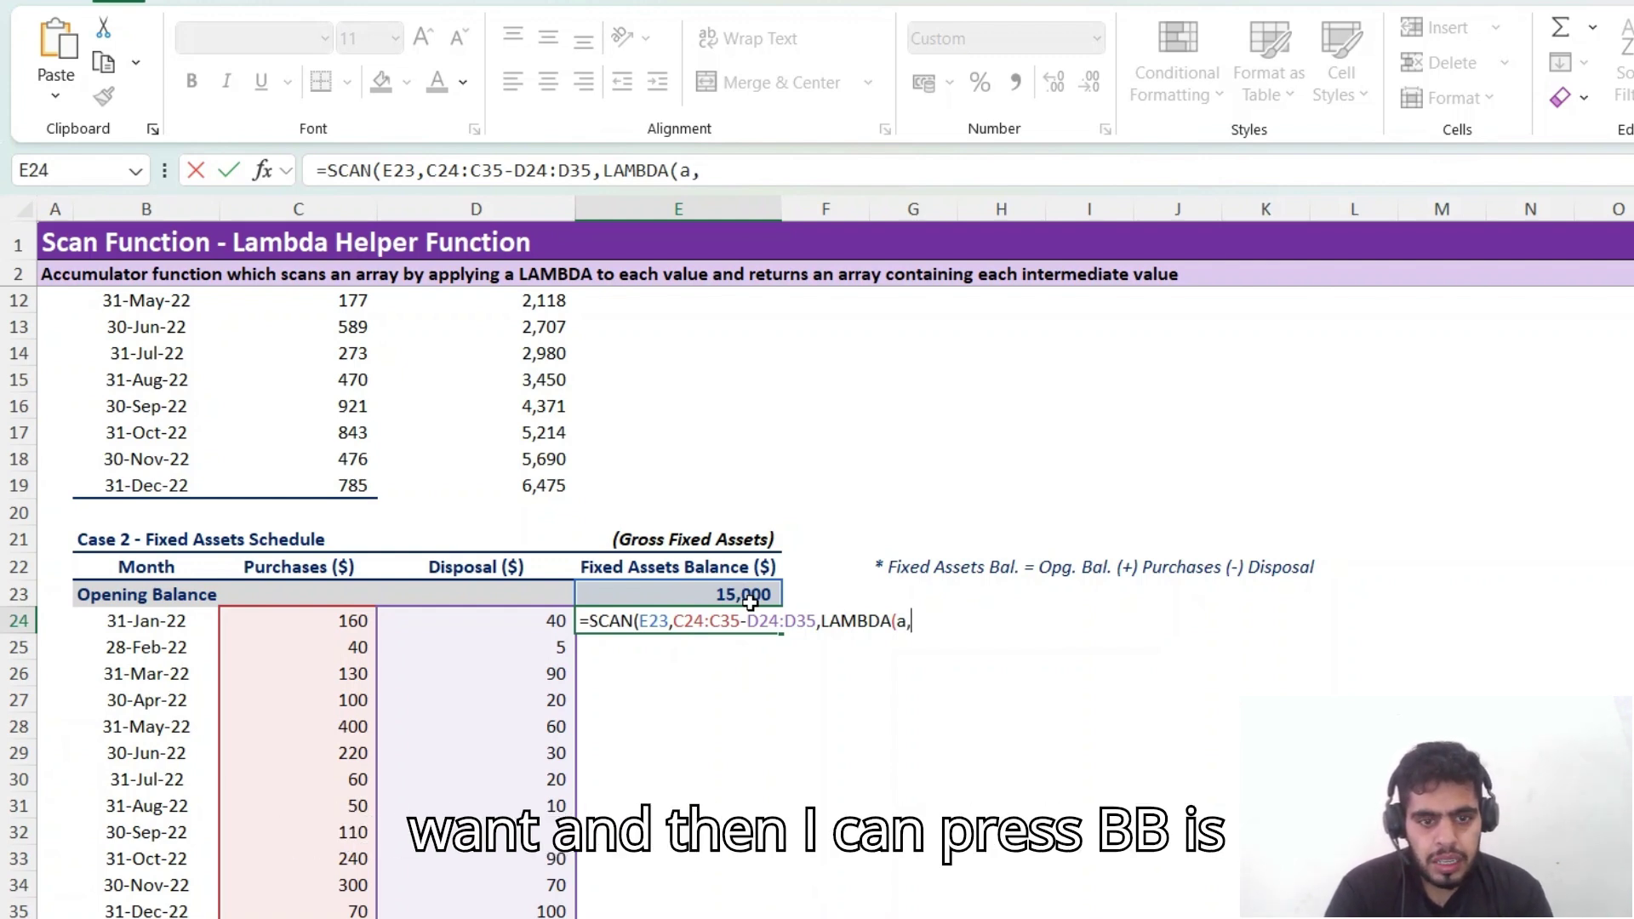
pyautogui.write('b')
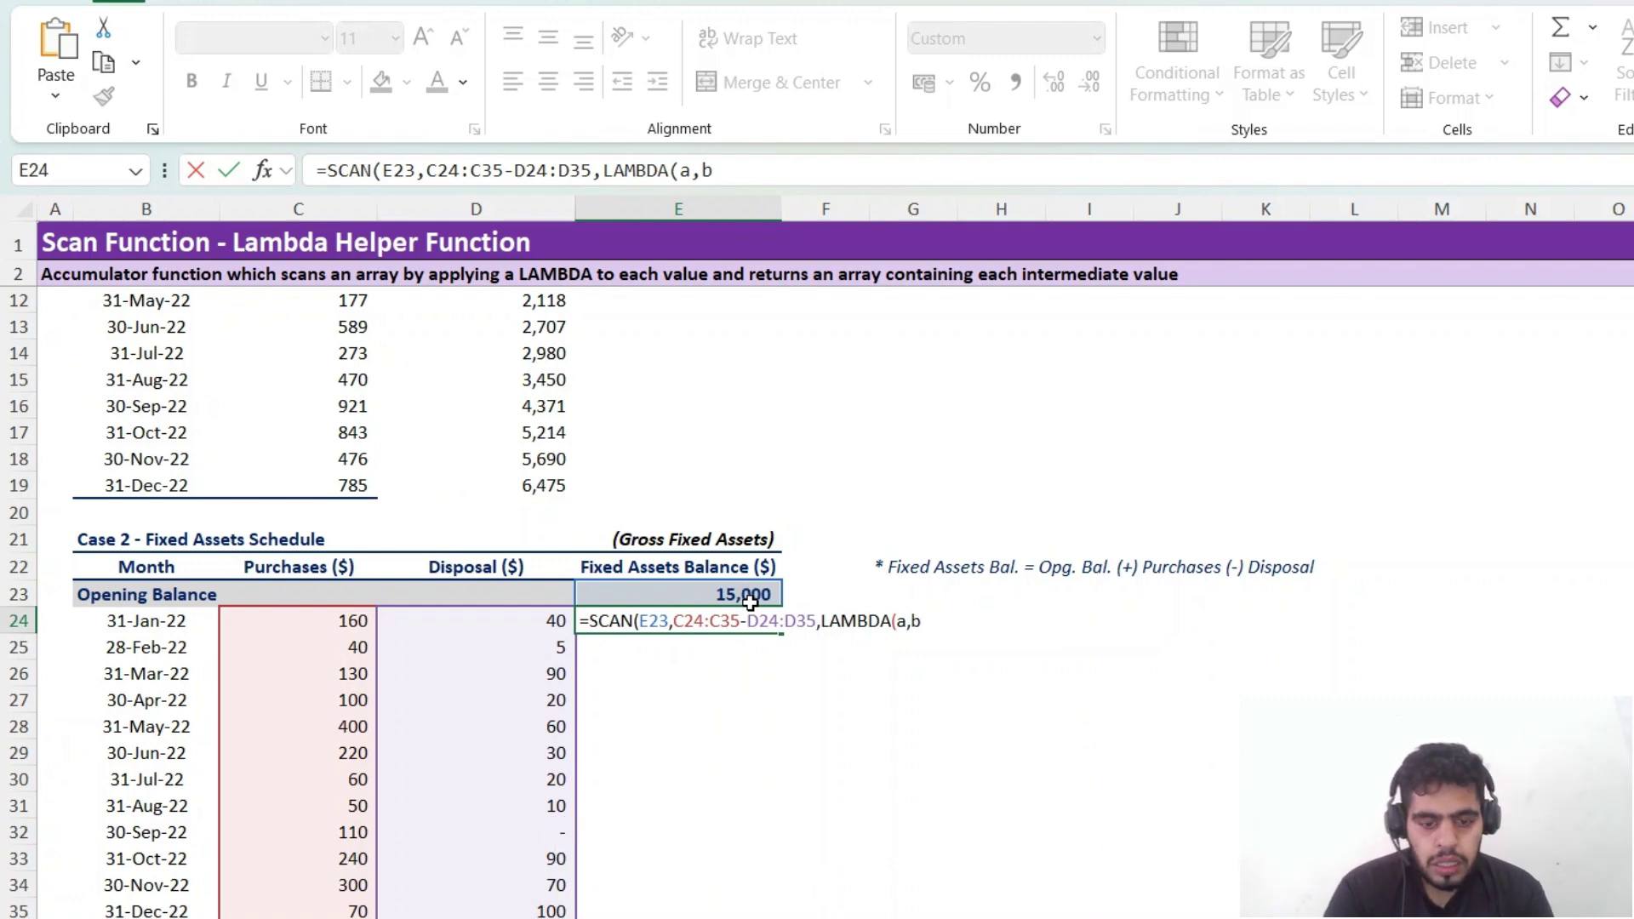
pyautogui.write(',a+')
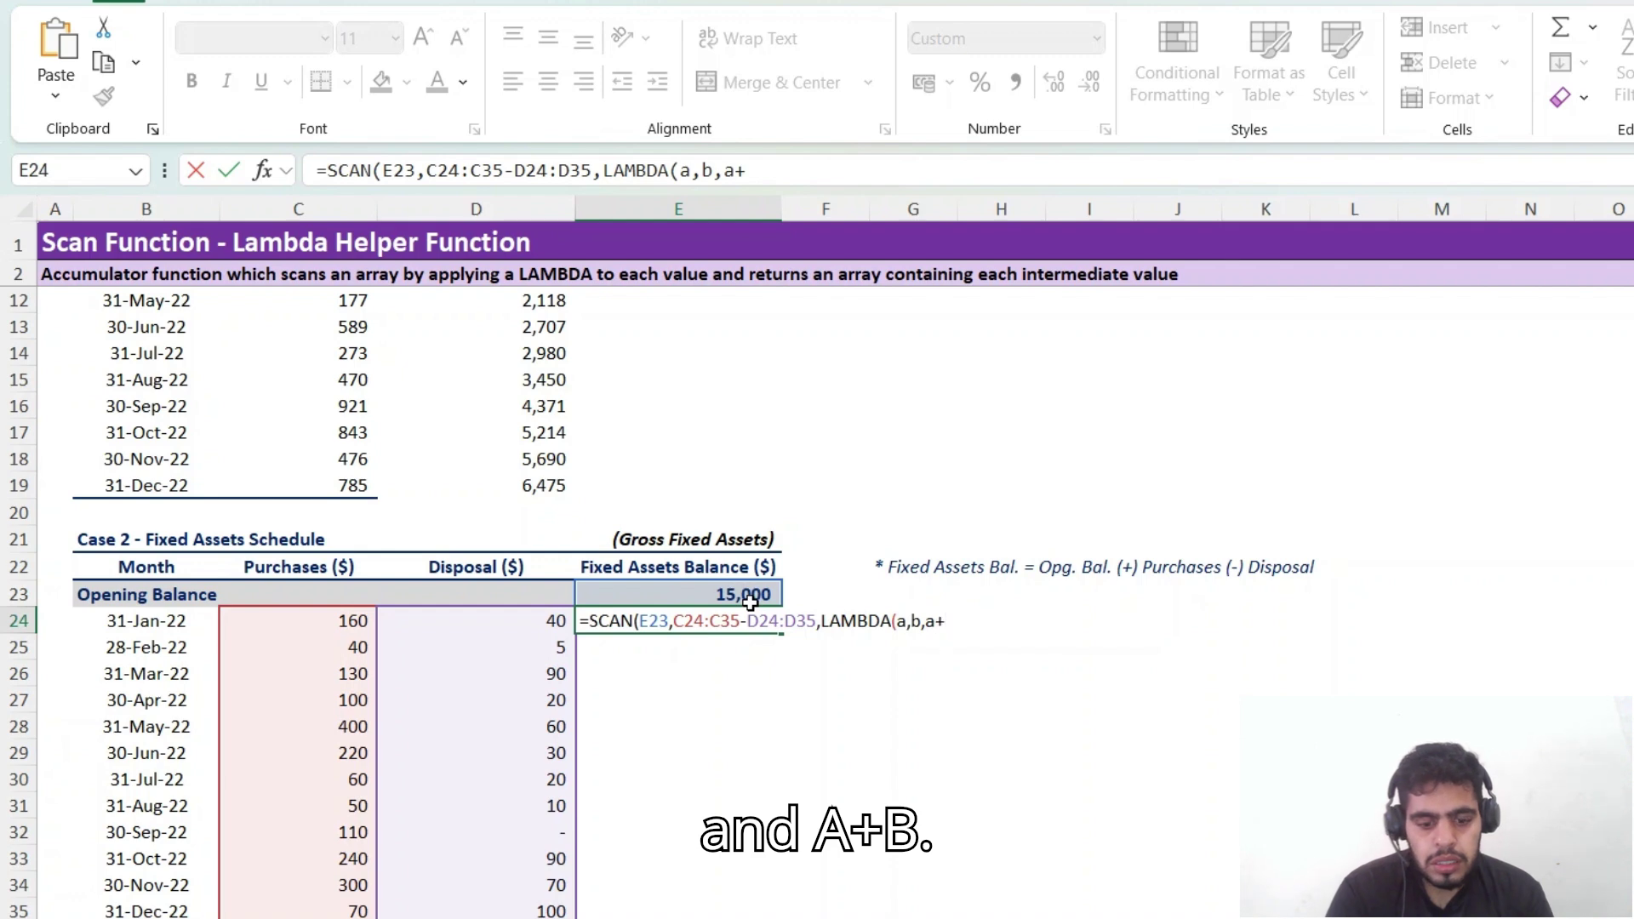
pyautogui.write('b)')
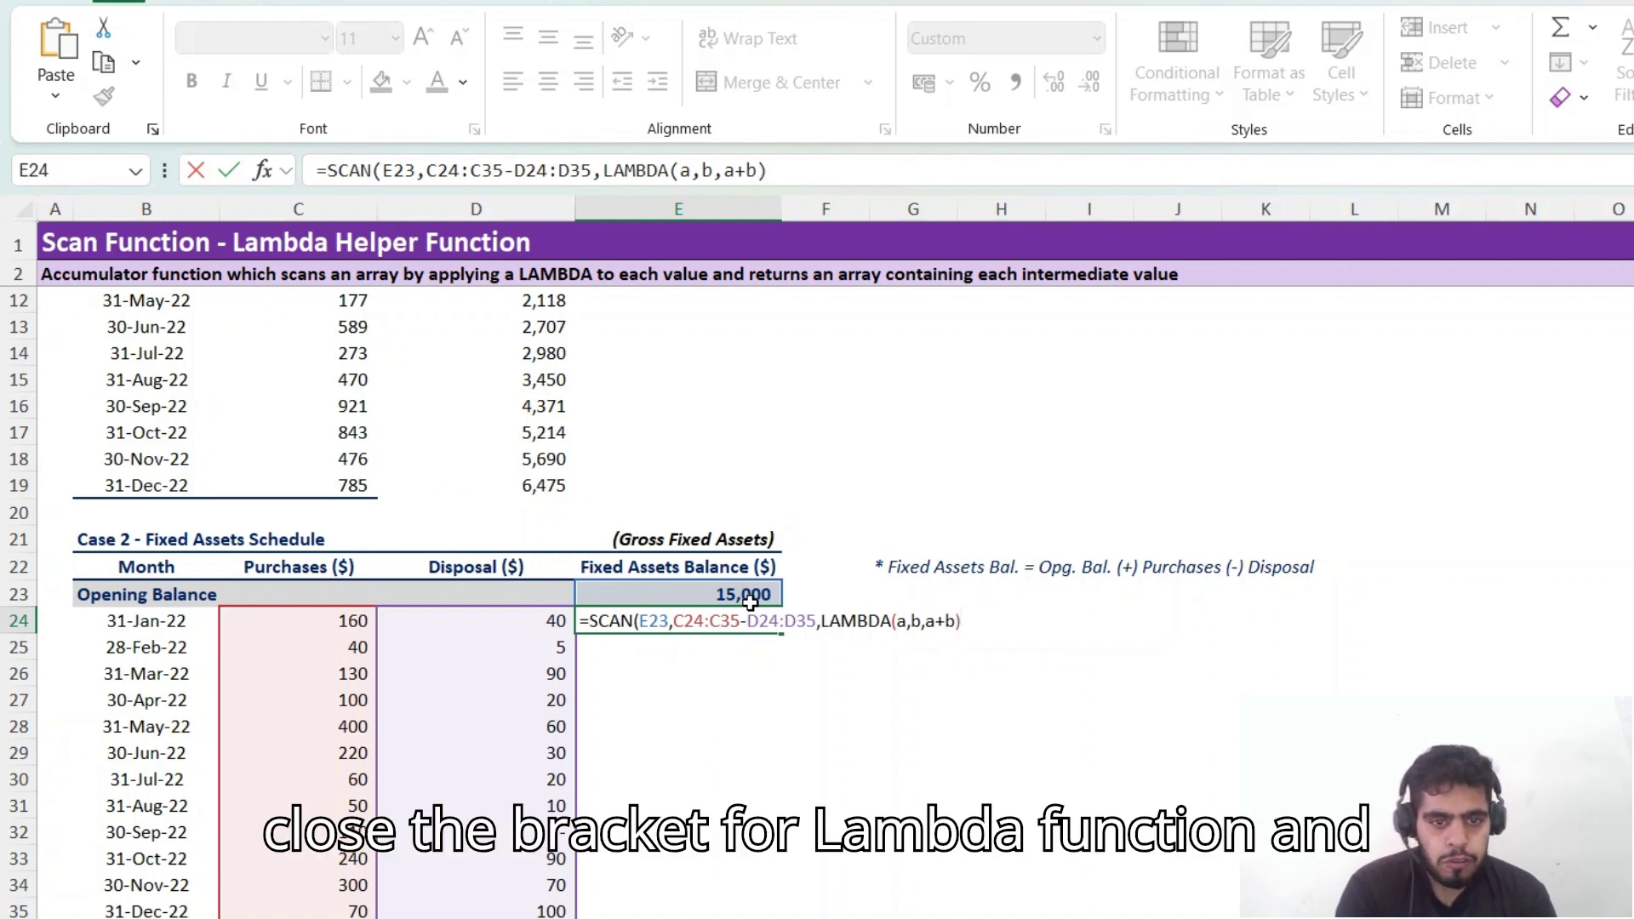
pyautogui.write(')')
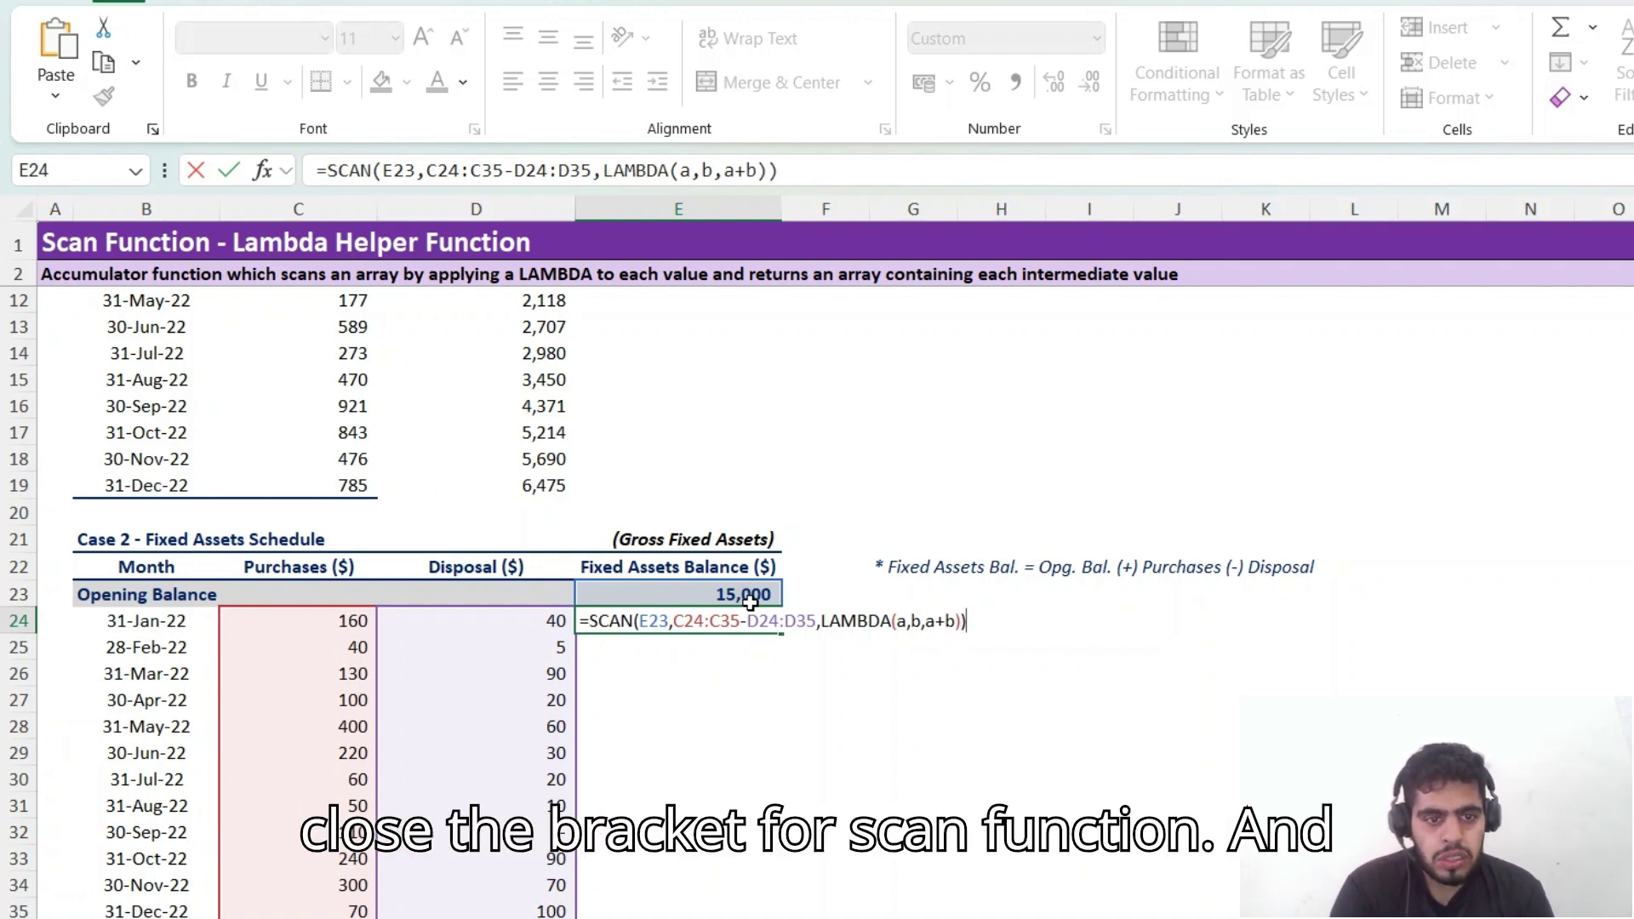
pyautogui.press('Return')
pyautogui.press('Up')
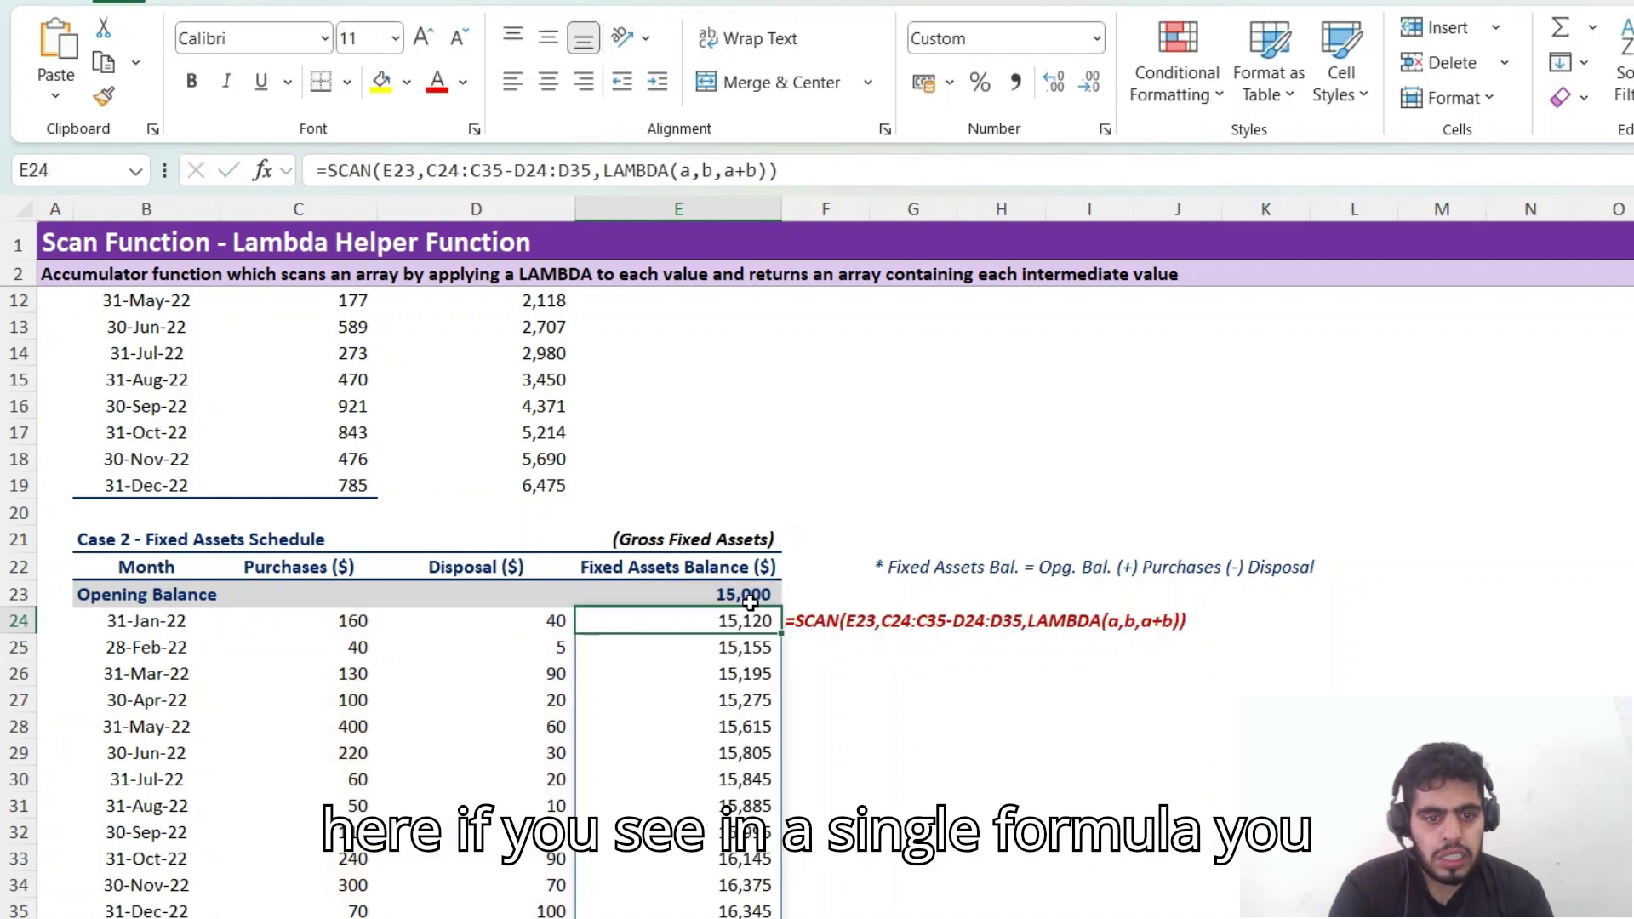